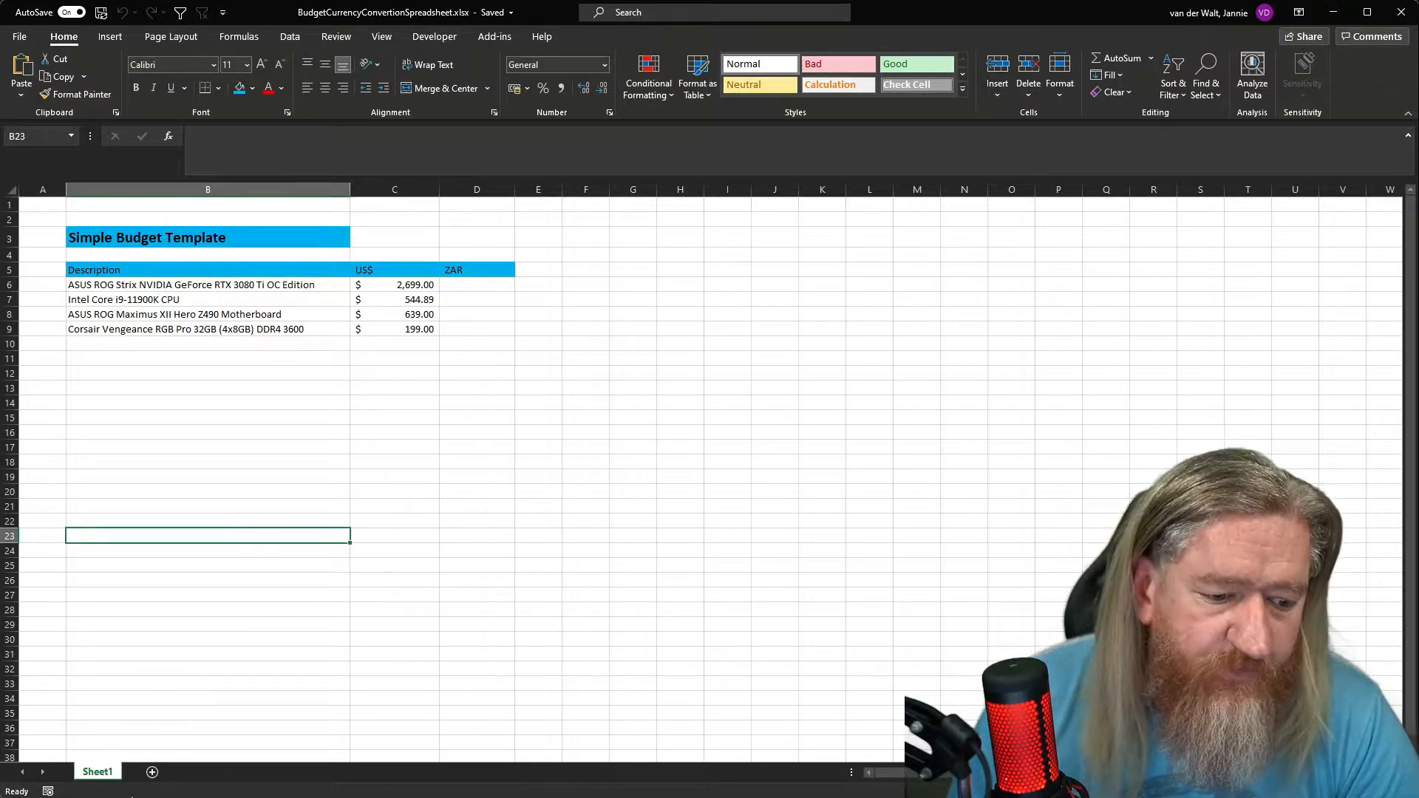
Add a new worksheet and enter the currency pair USD/ZAR in cell A1
{"action": "left_click", "coordinate": [152, 773]}
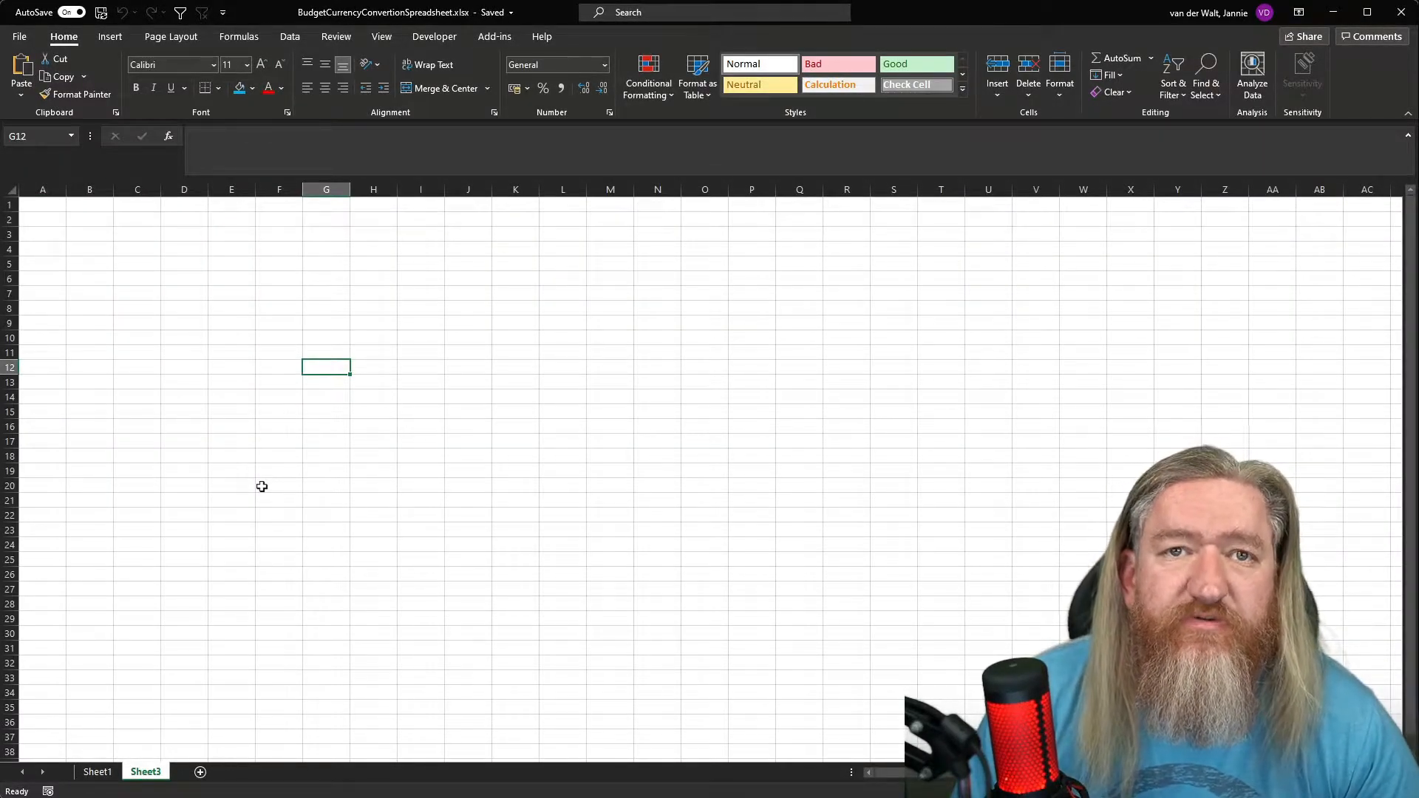
{"action": "left_click", "coordinate": [42, 205]}
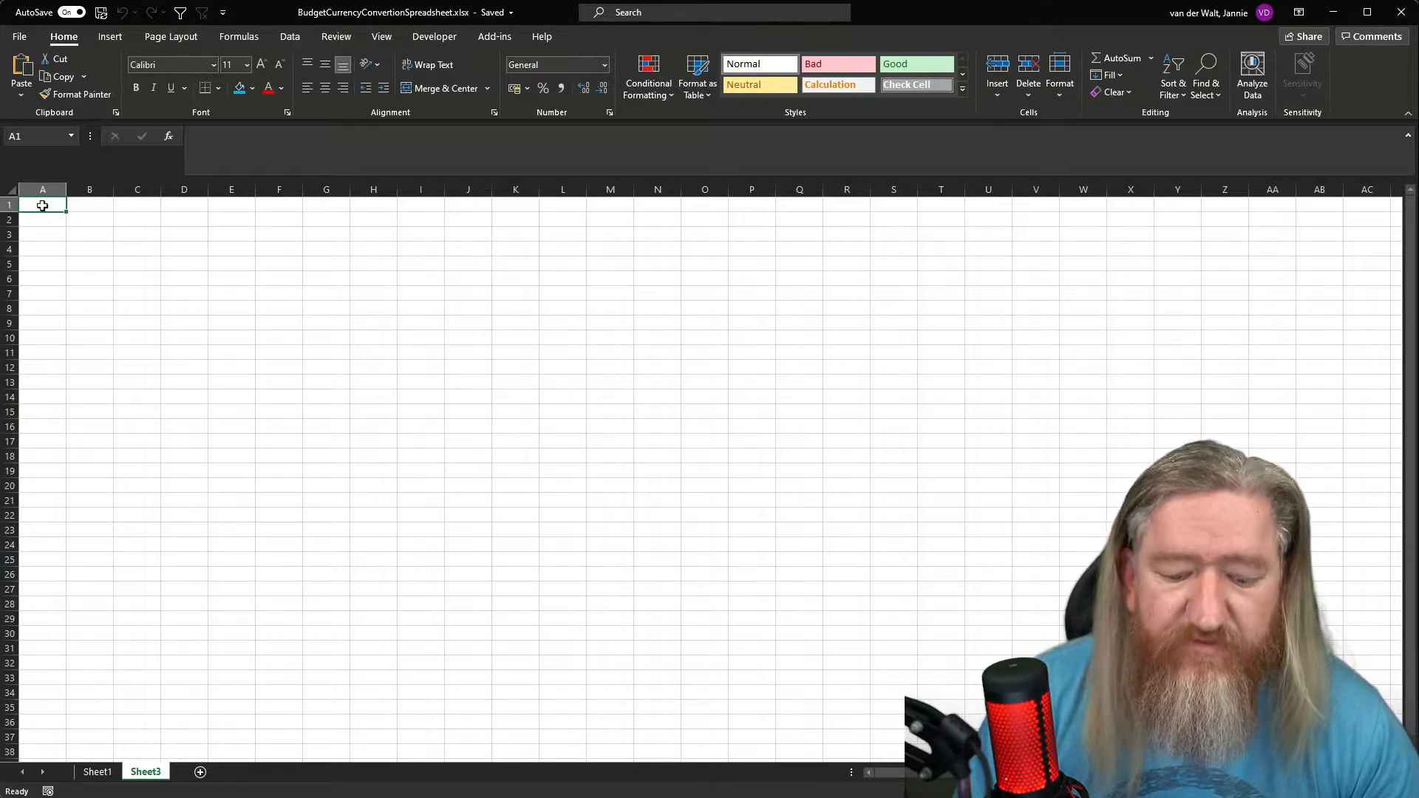
{"action": "type", "text": "USD"}
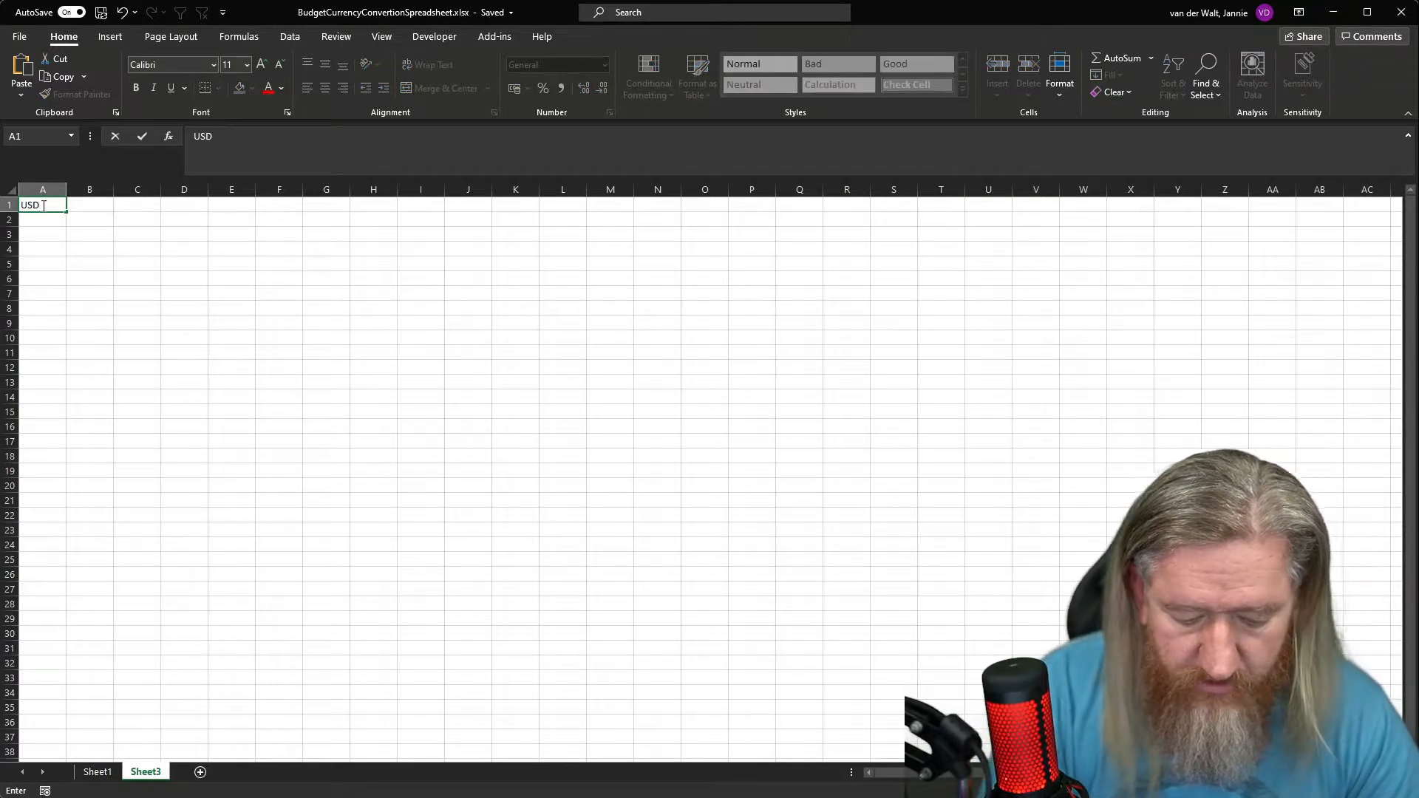
{"action": "type", "text": "/ZA"}
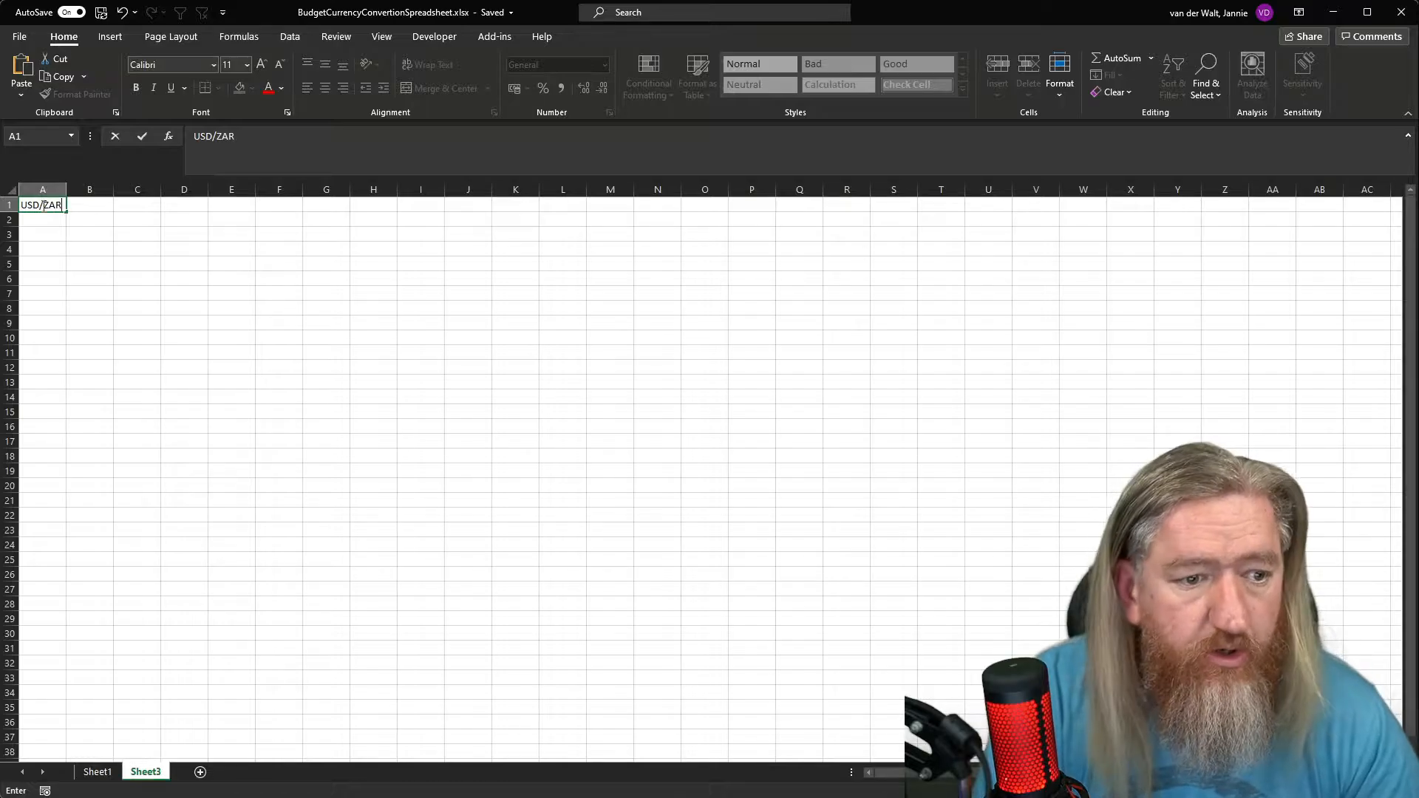
{"action": "type", "text": "R"}
{"action": "key", "text": "Return"}
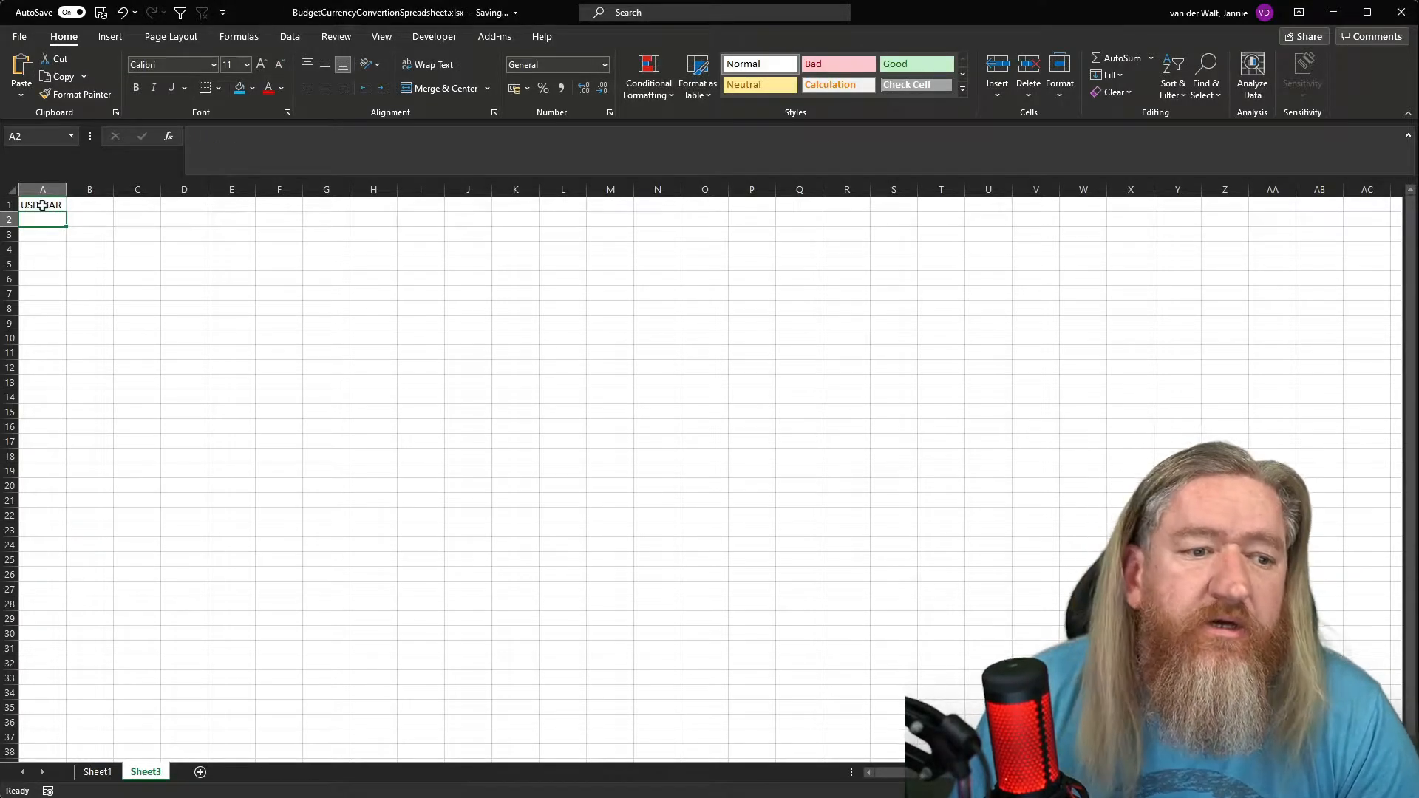
Turn cell A1 into a table, treating the currency pair as data rather than as a header
{"action": "left_click", "coordinate": [46, 205]}
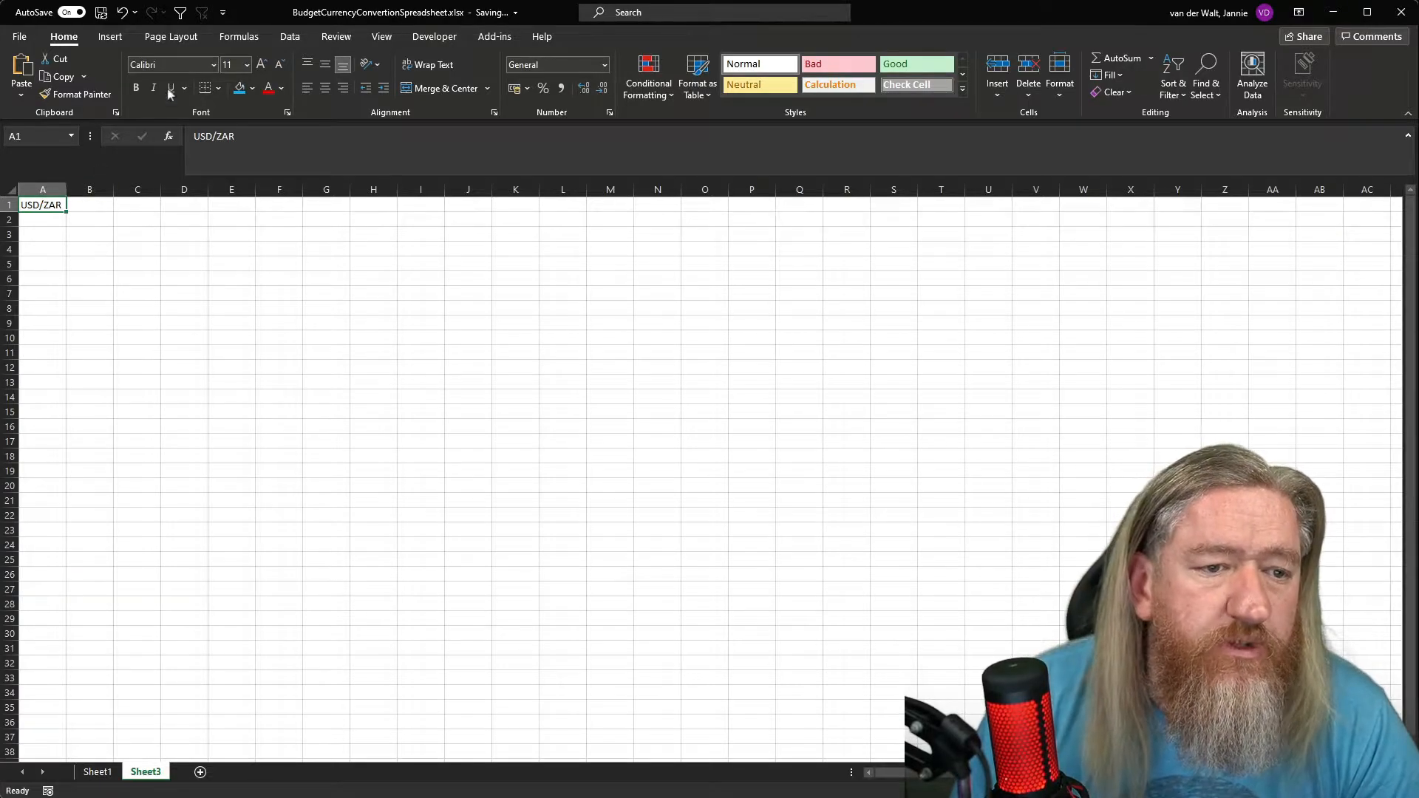
{"action": "left_click", "coordinate": [111, 37]}
{"action": "left_click", "coordinate": [130, 74]}
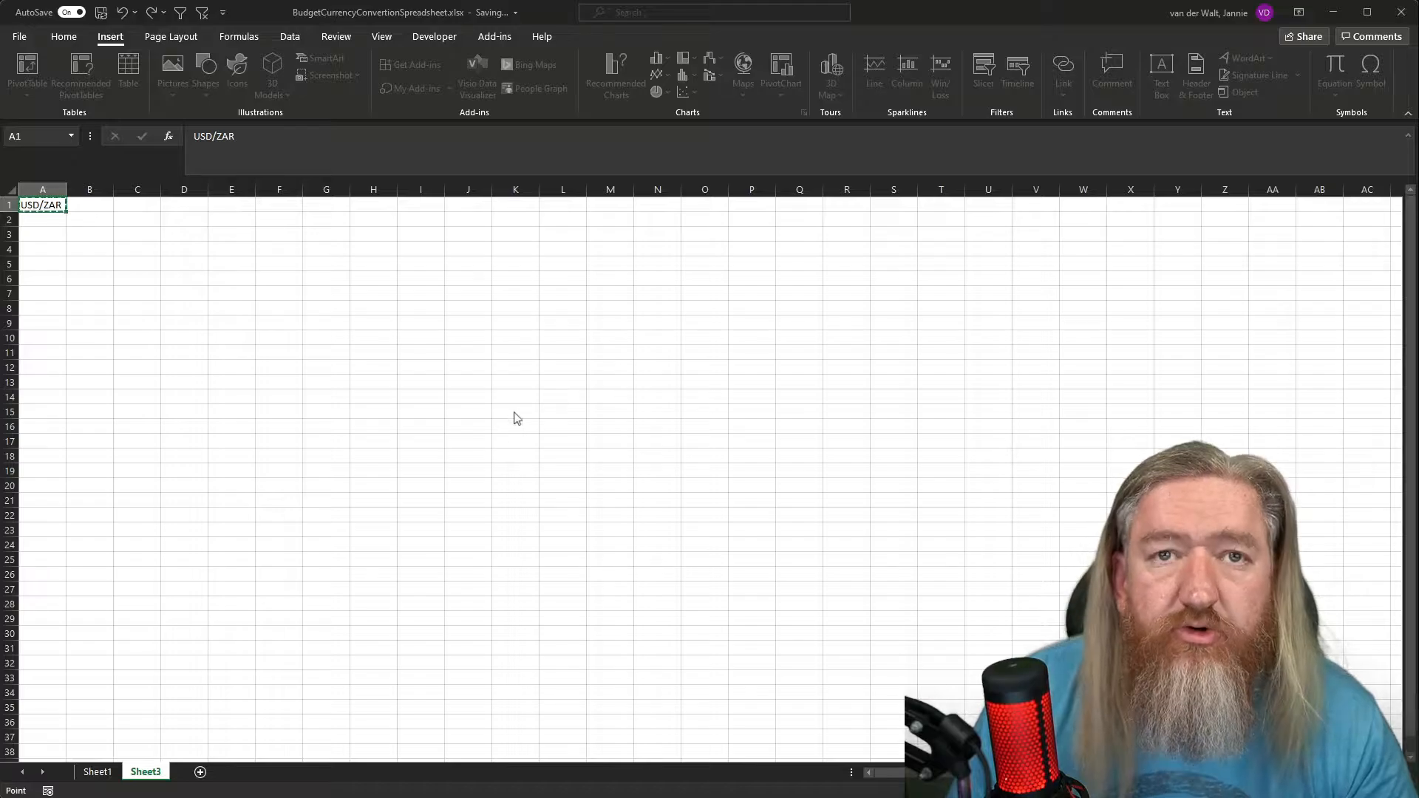
{"action": "key", "text": "Return"}
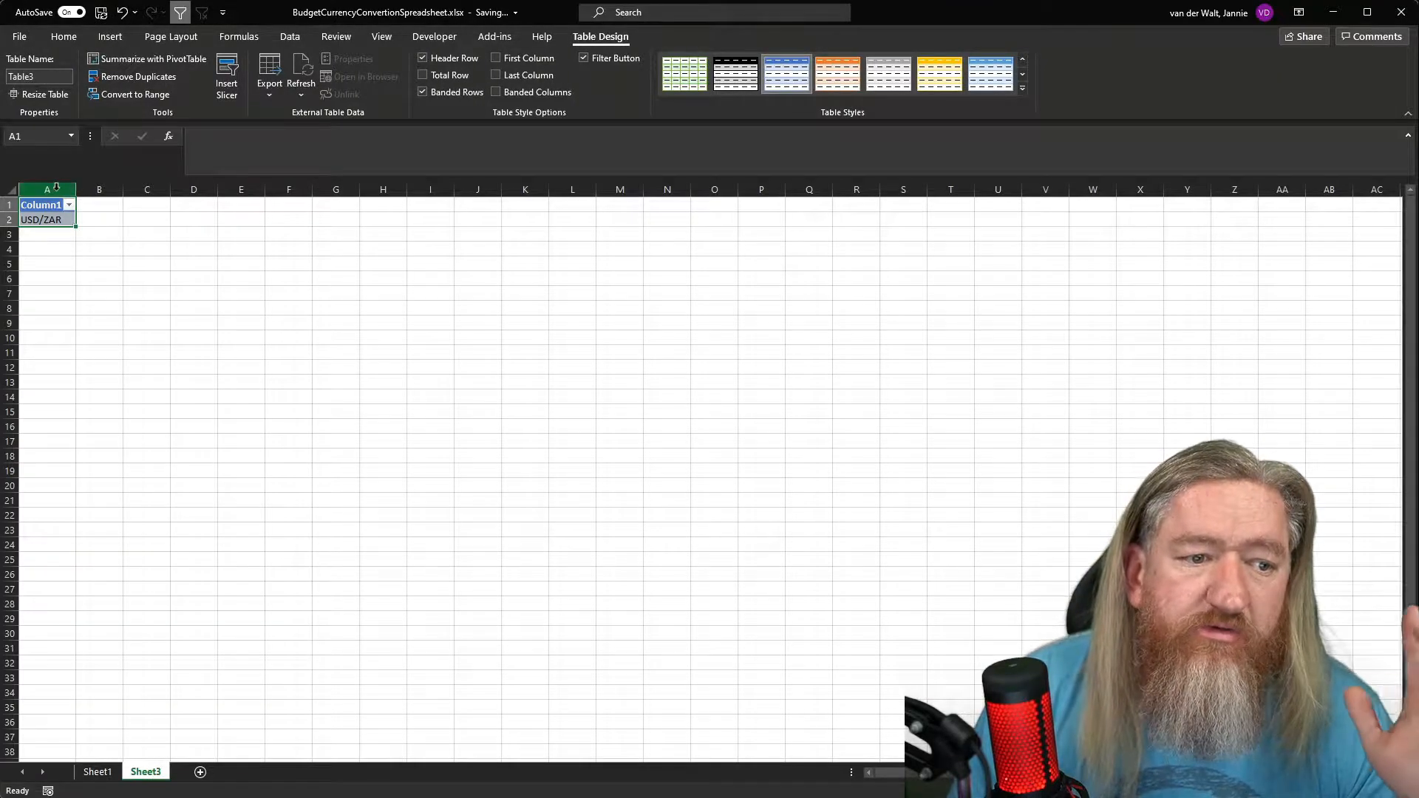
Convert column A to the Currencies data type and add the Price and Last trade time fields to the table
{"action": "left_click", "coordinate": [46, 191]}
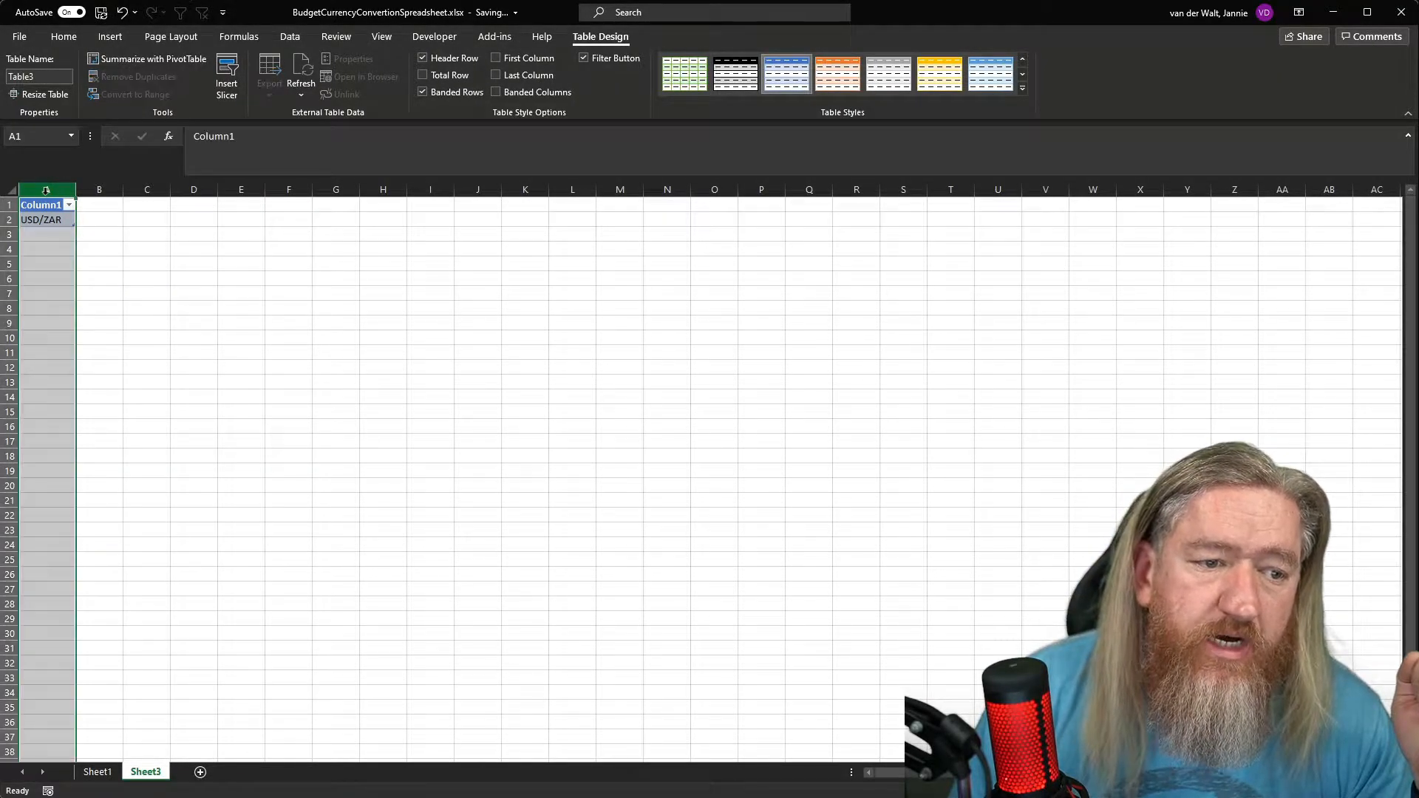
{"action": "left_click", "coordinate": [288, 38]}
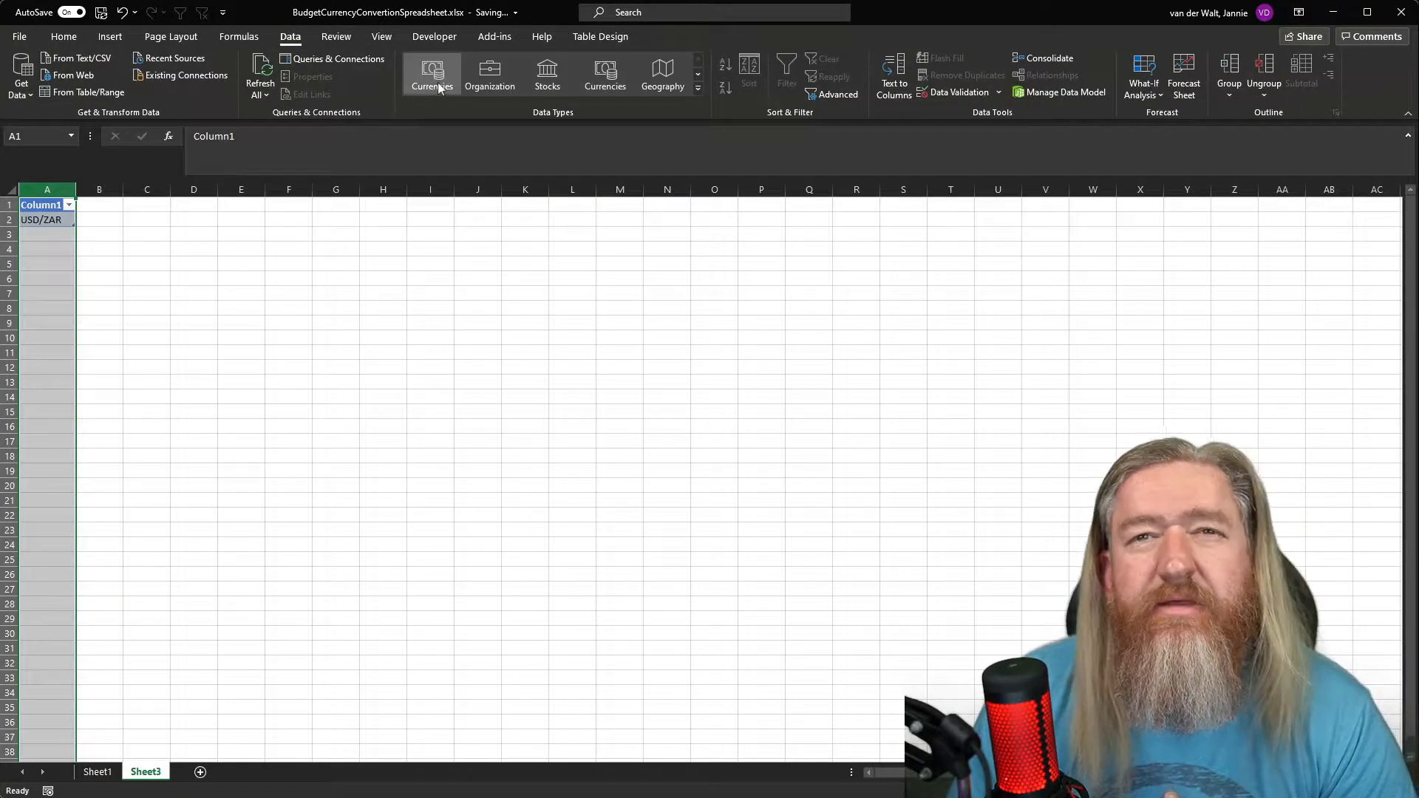
{"action": "left_click", "coordinate": [436, 86]}
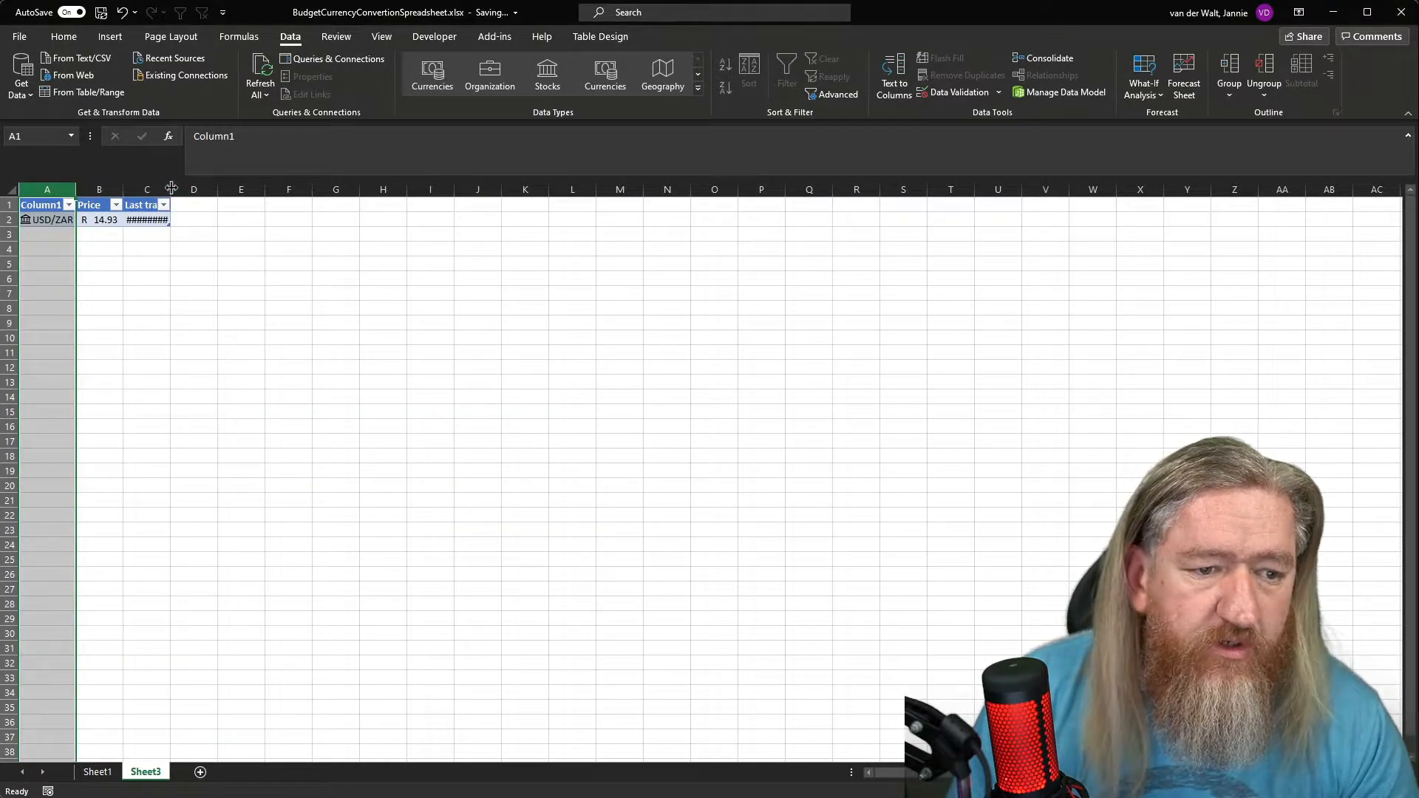
{"action": "left_click", "coordinate": [179, 297]}
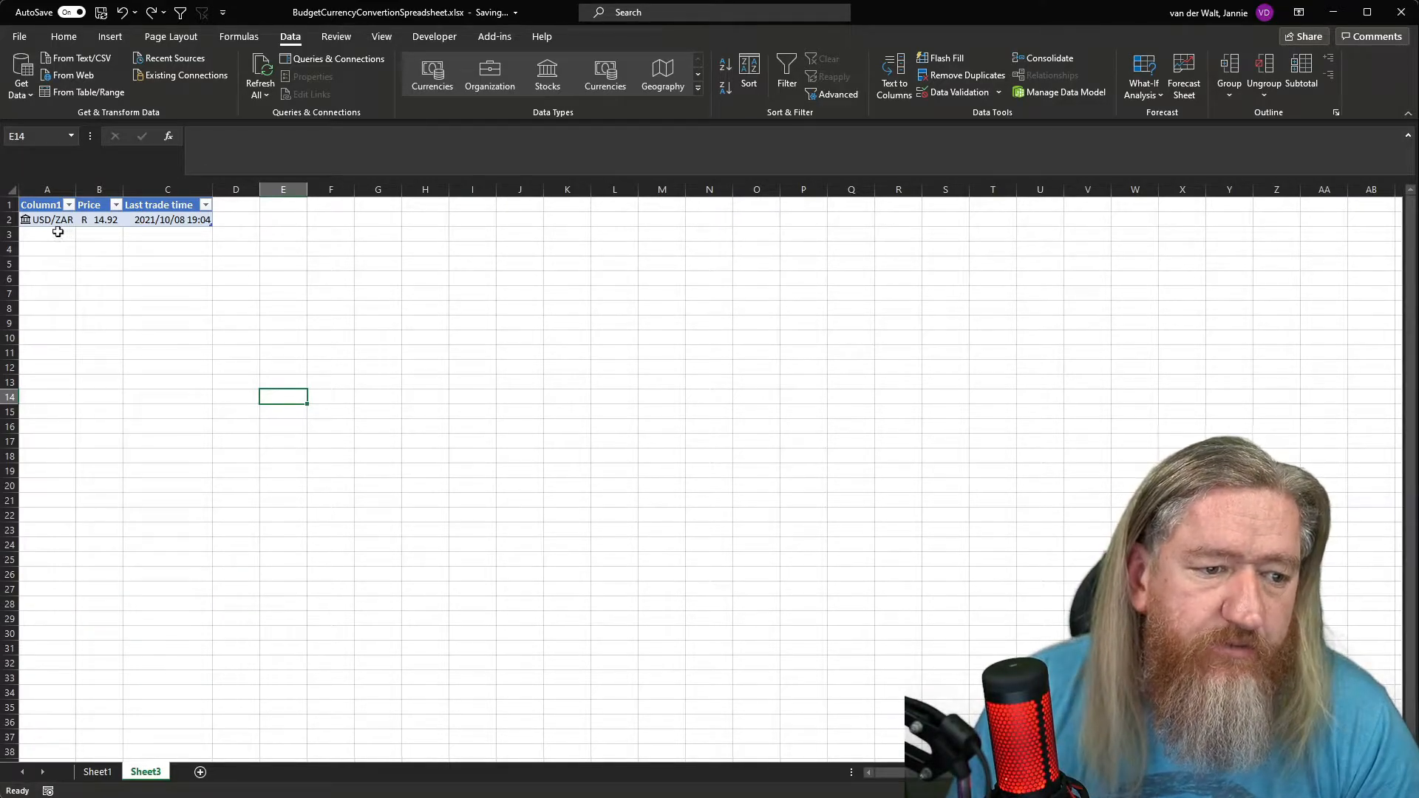
Add EUR/ZAR in cell A3 below the first currency pair and convert it to the Currencies data type
{"action": "left_click", "coordinate": [52, 236]}
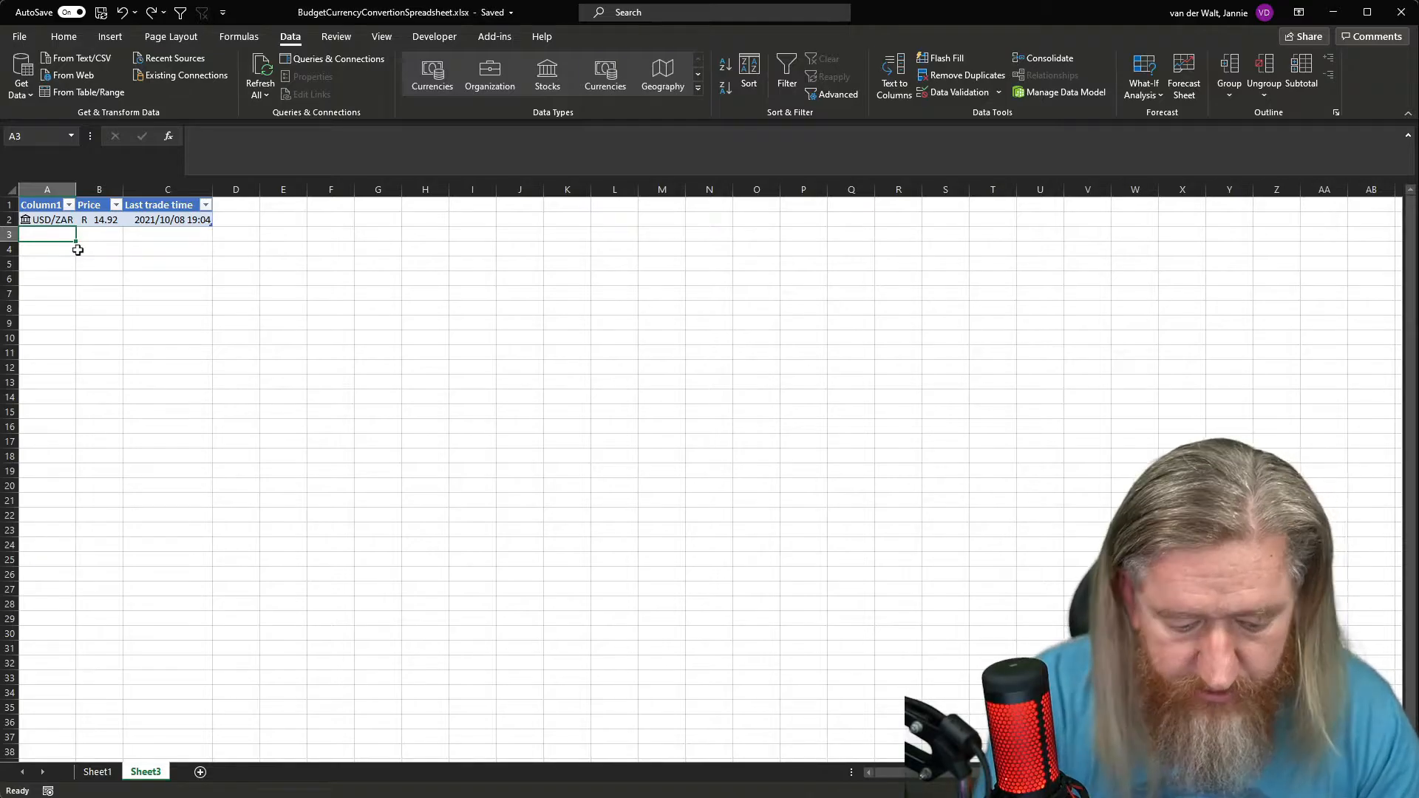
{"action": "type", "text": "EUR/"}
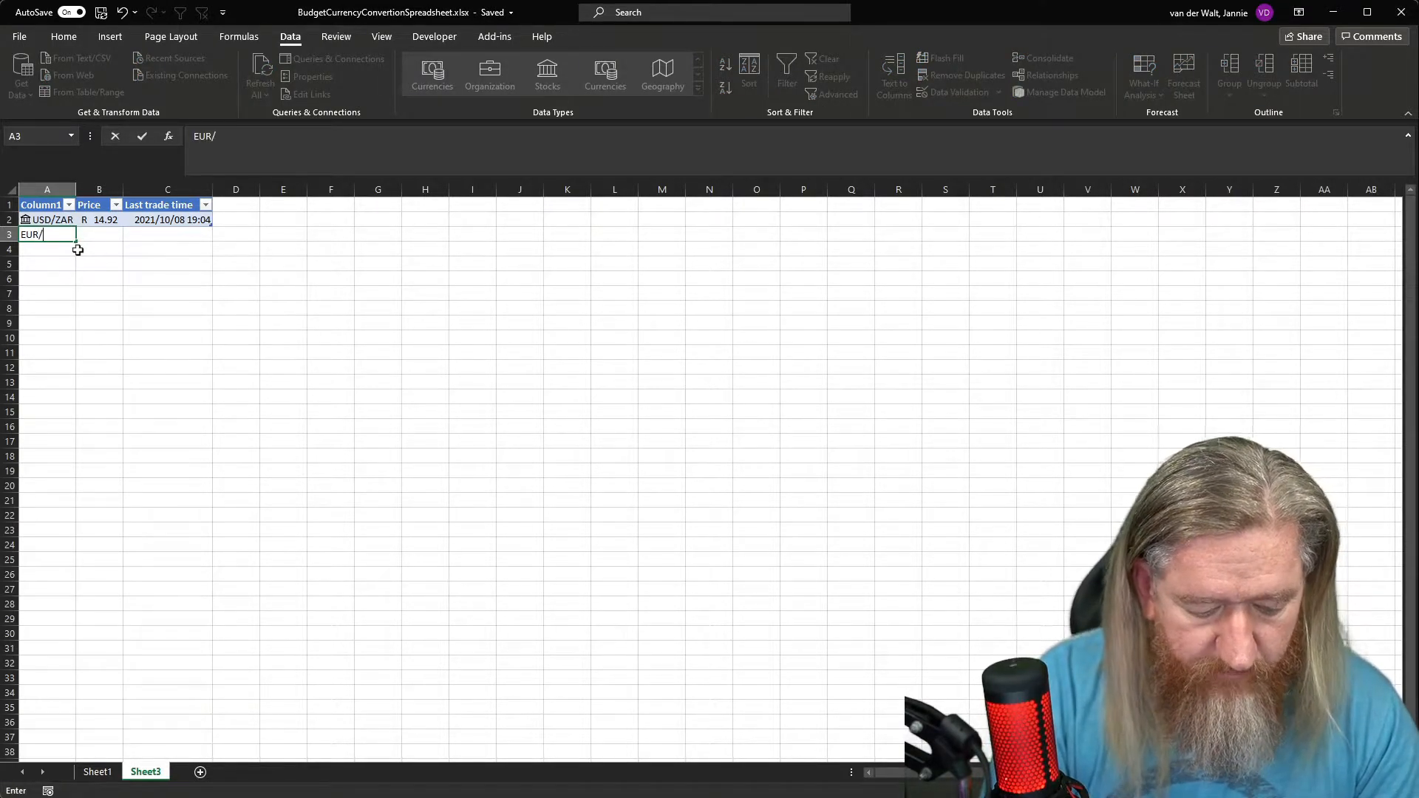
{"action": "type", "text": "ZAR"}
{"action": "key", "text": "Return"}
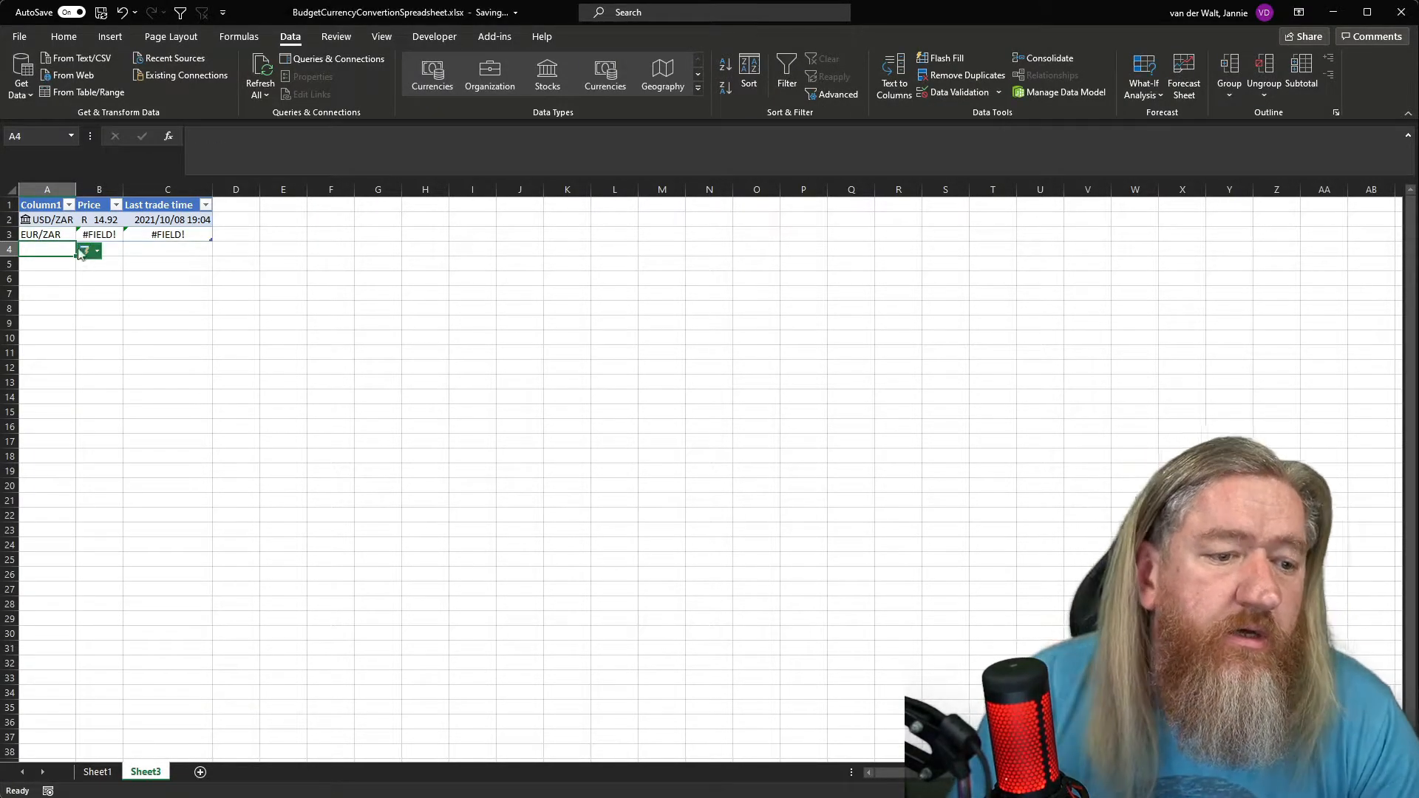
{"action": "left_click", "coordinate": [50, 235]}
{"action": "left_click", "coordinate": [433, 74]}
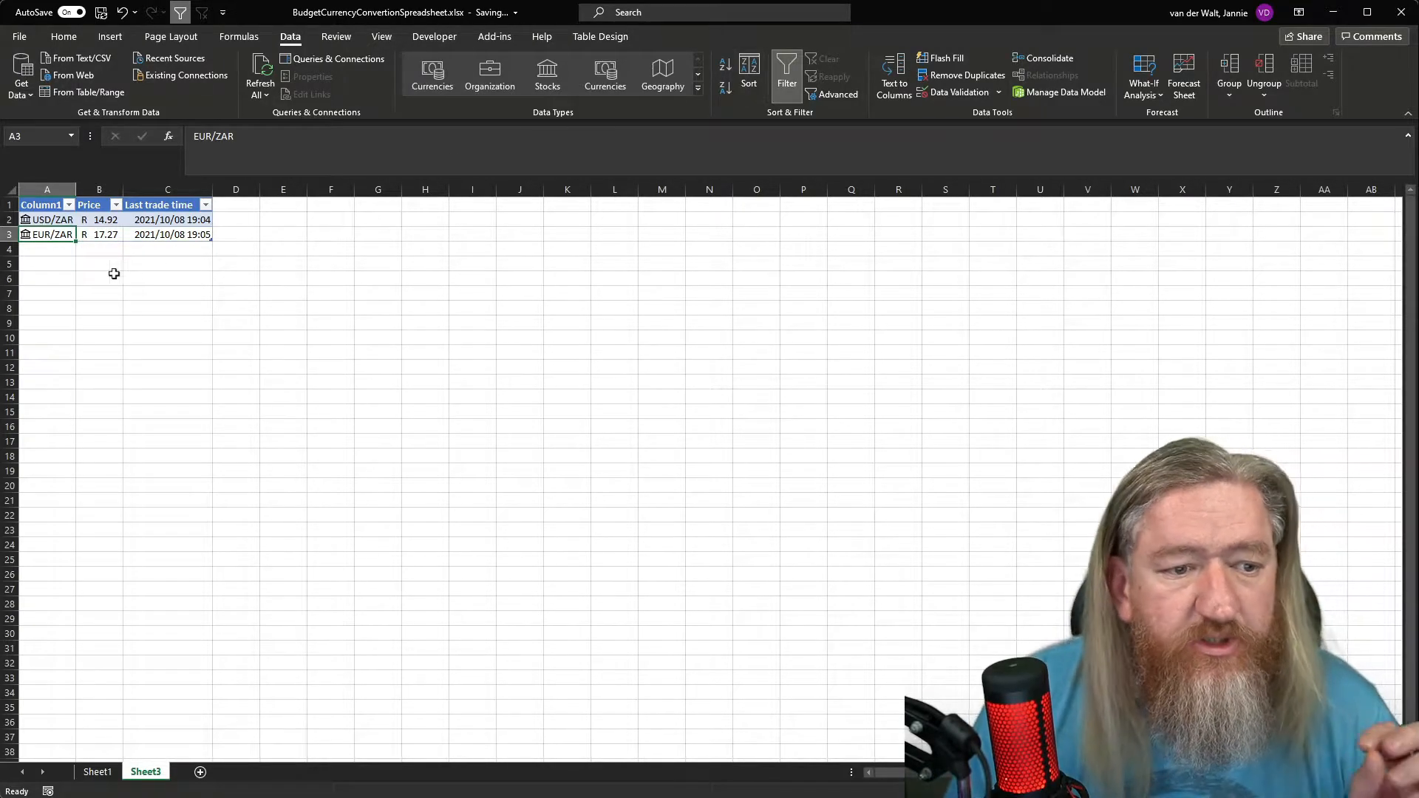
{"action": "left_click", "coordinate": [110, 219]}
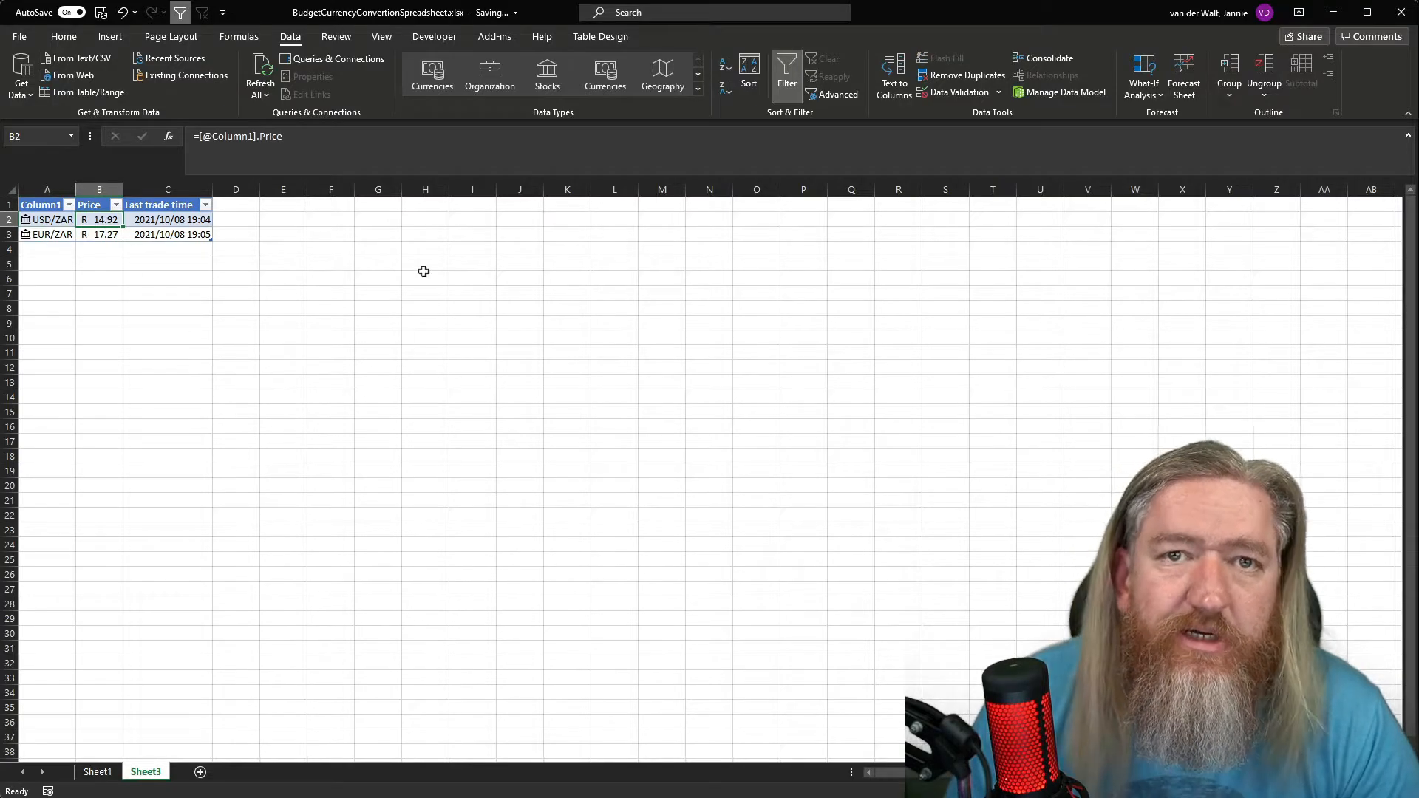
On Sheet1, label cell C3 beside the budget title "Exch Rate"
{"action": "left_click", "coordinate": [96, 773]}
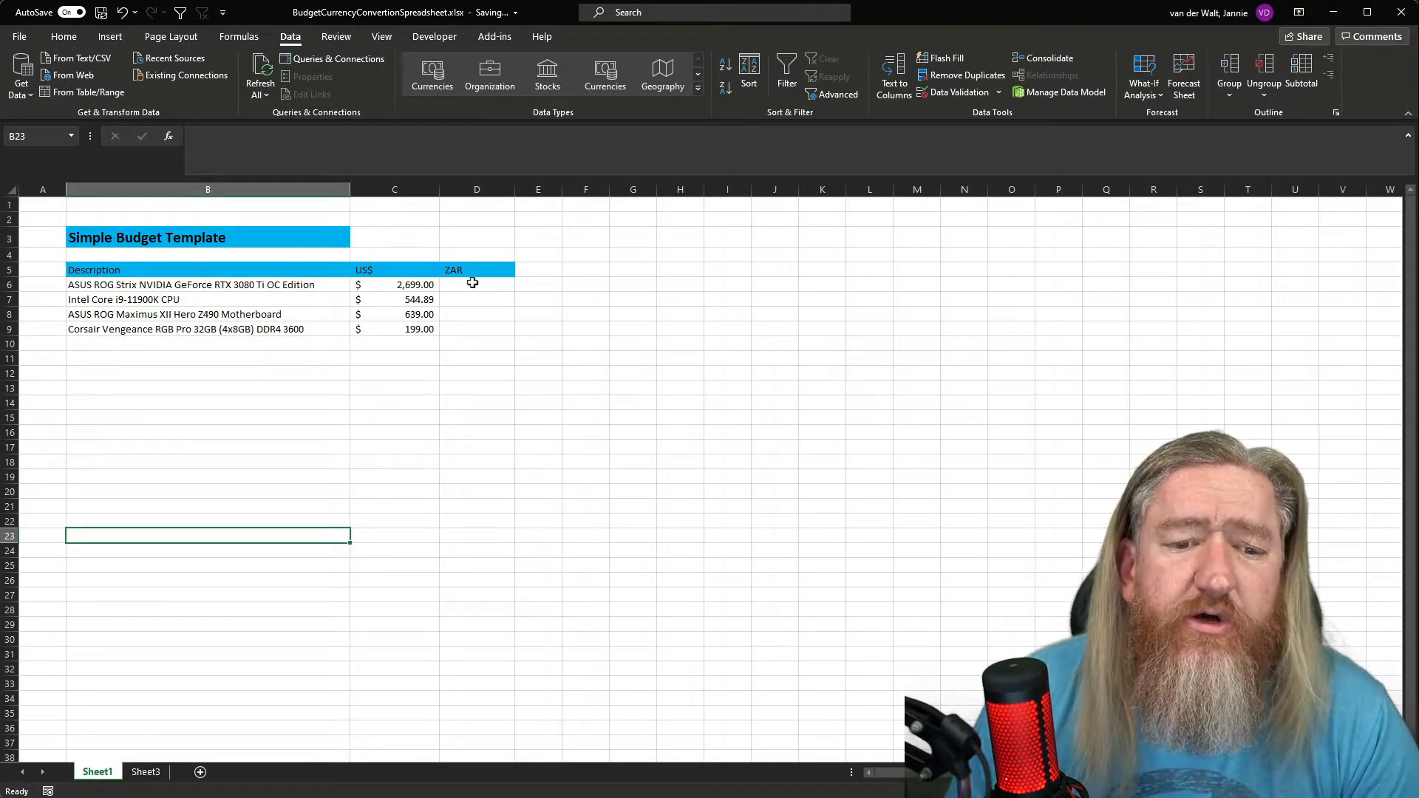
{"action": "left_click", "coordinate": [399, 190]}
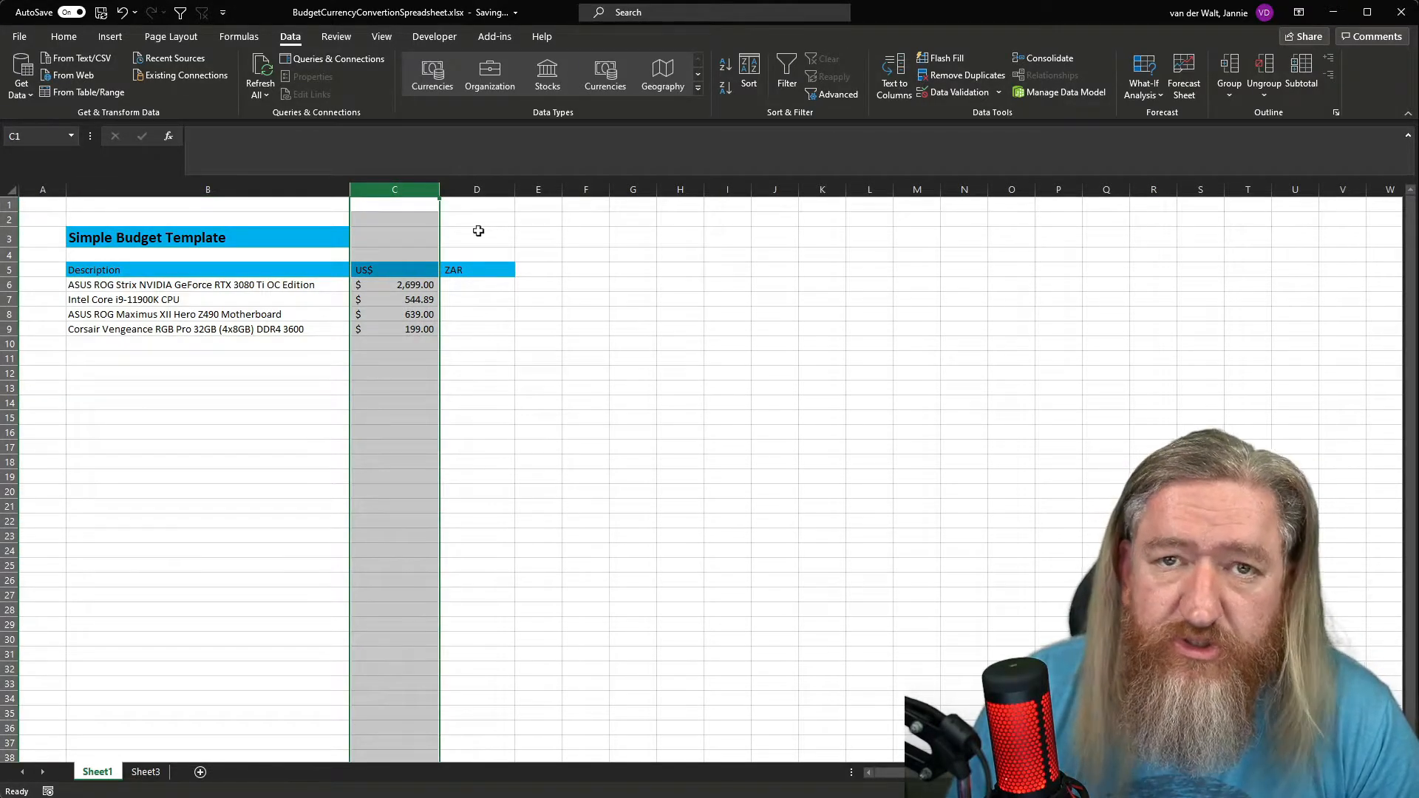
{"action": "left_click_drag", "start_coordinate": [478, 232], "coordinate": [469, 462]}
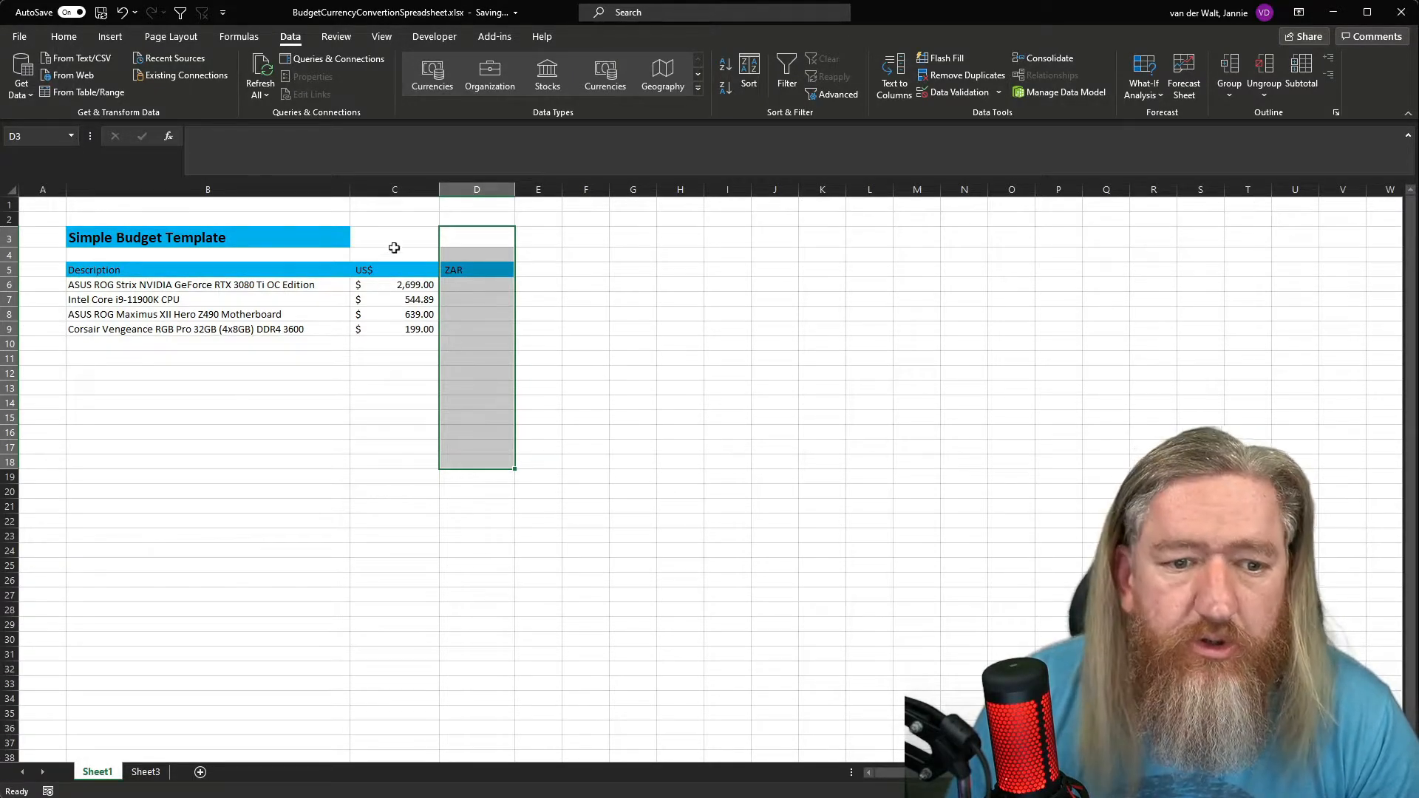
{"action": "left_click", "coordinate": [394, 233]}
{"action": "type", "text": "Exch"}
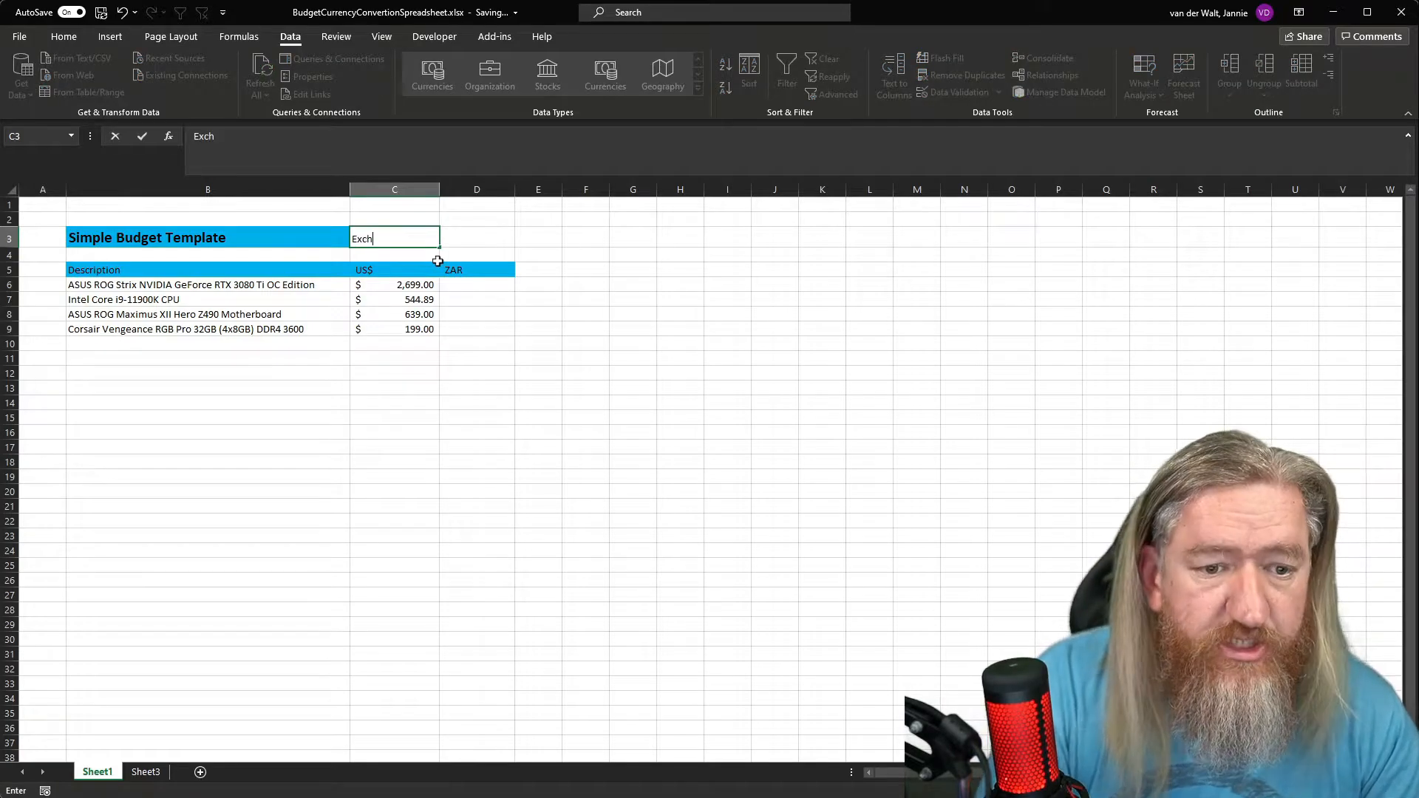
{"action": "type", "text": " Rate"}
{"action": "key", "text": "Tab"}
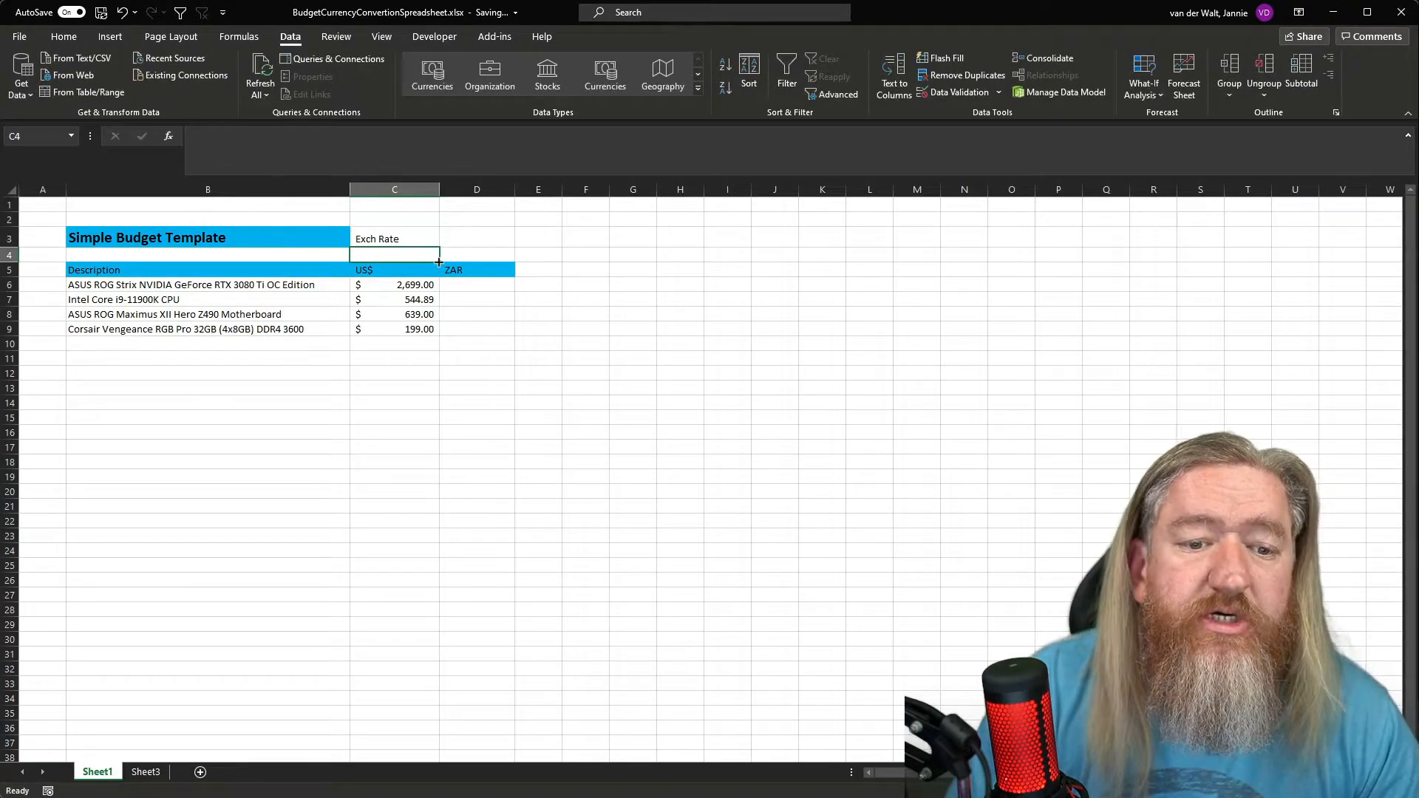
Link cell D3 to the USD/ZAR price on the currency sheet with the formula =Sheet3!B2
{"action": "type", "text": "="}
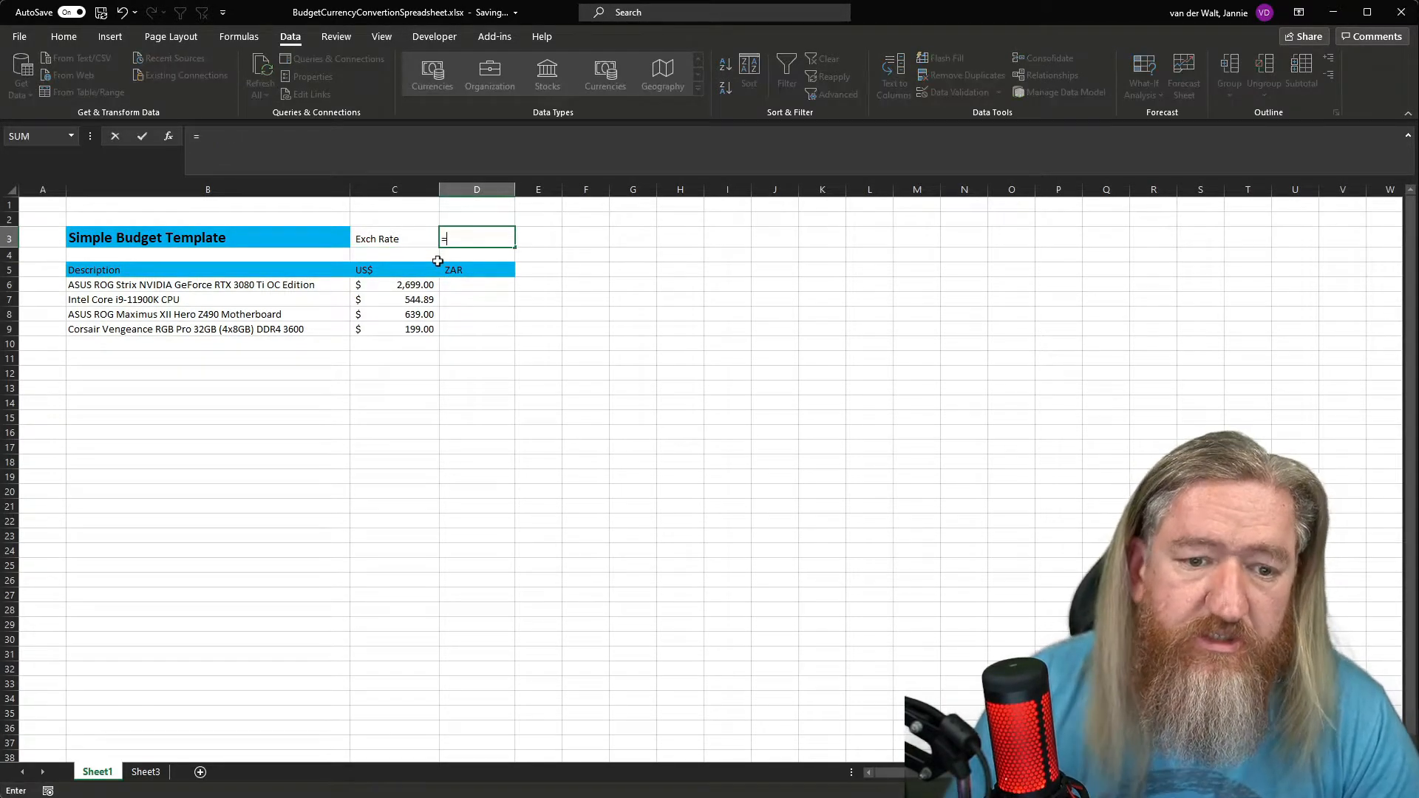
{"action": "left_click", "coordinate": [145, 772]}
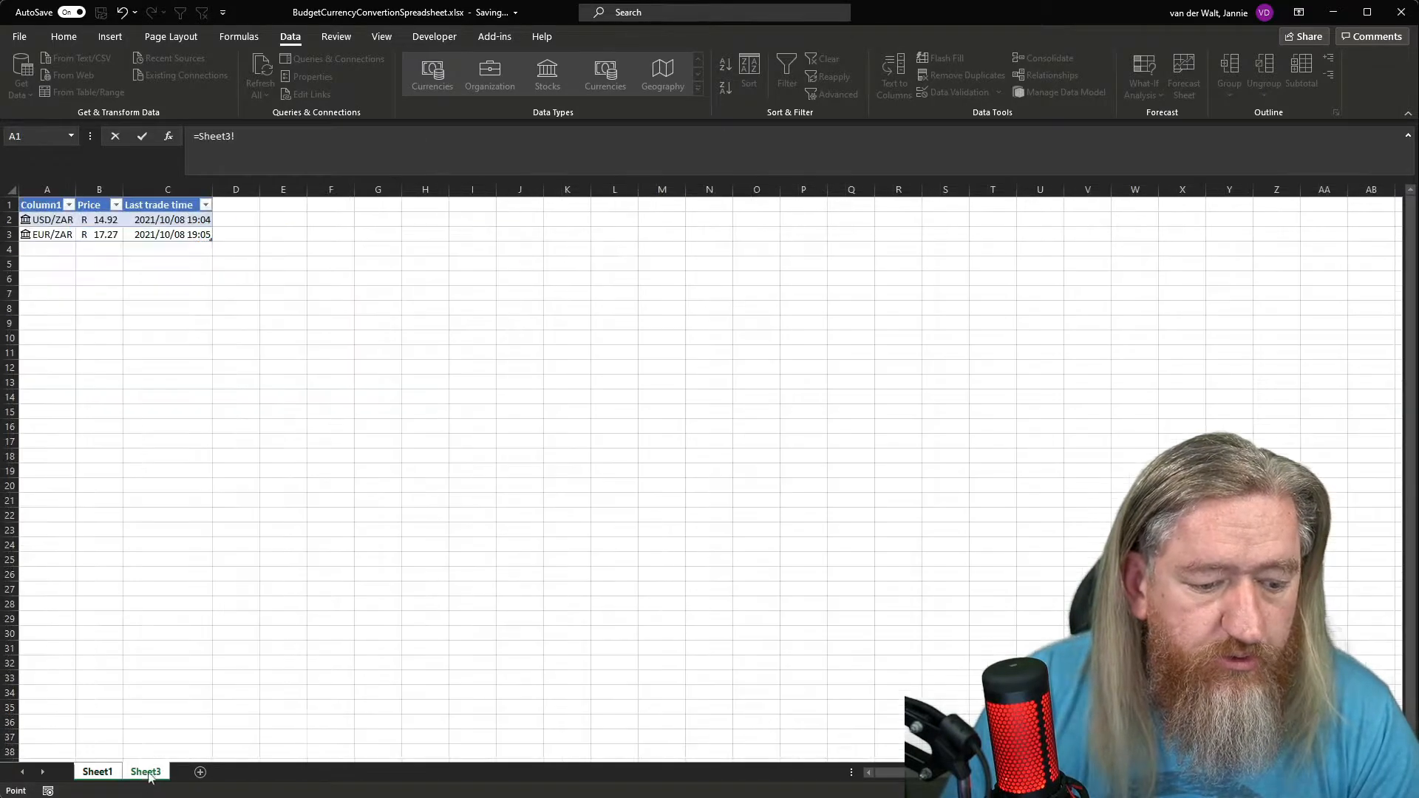
{"action": "left_click", "coordinate": [96, 221]}
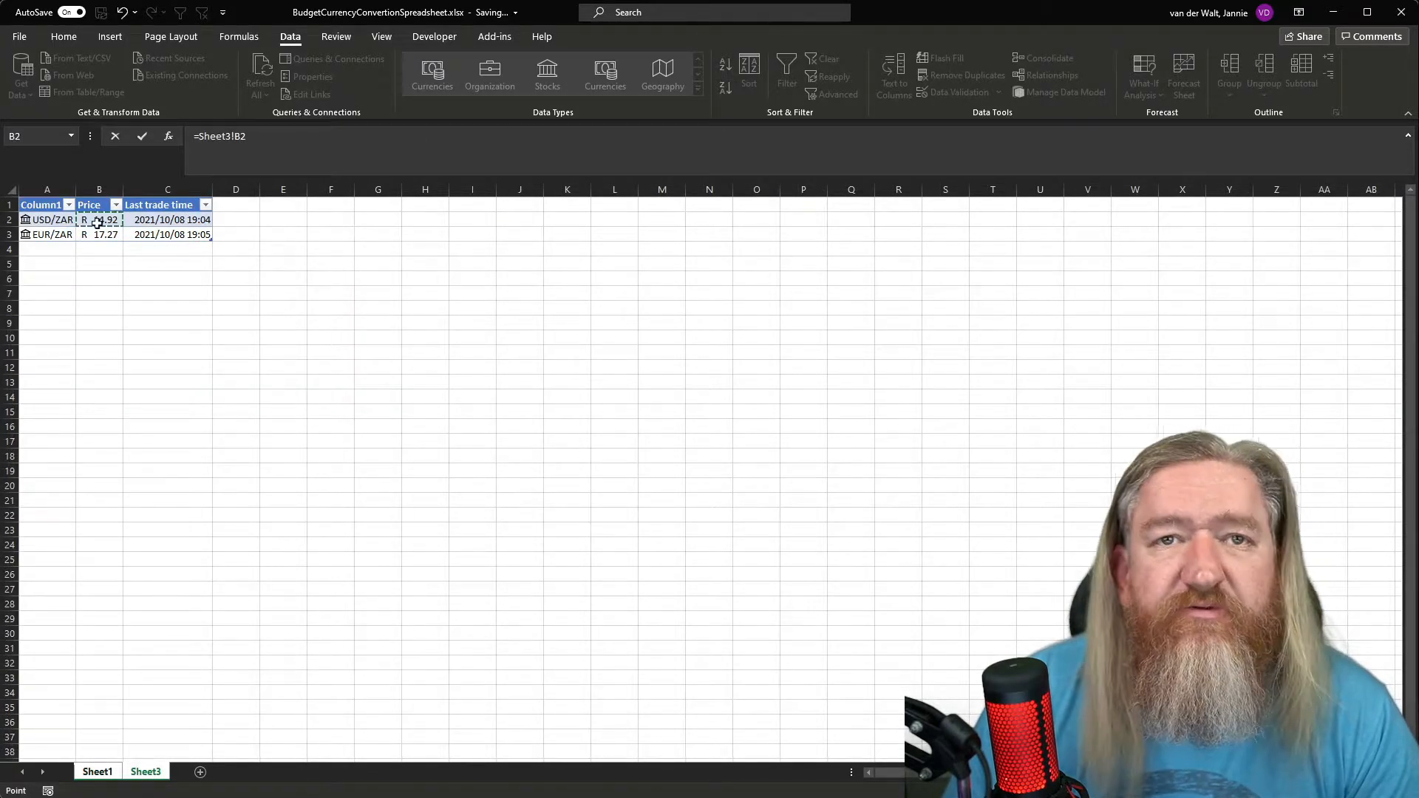
{"action": "key", "text": "Return"}
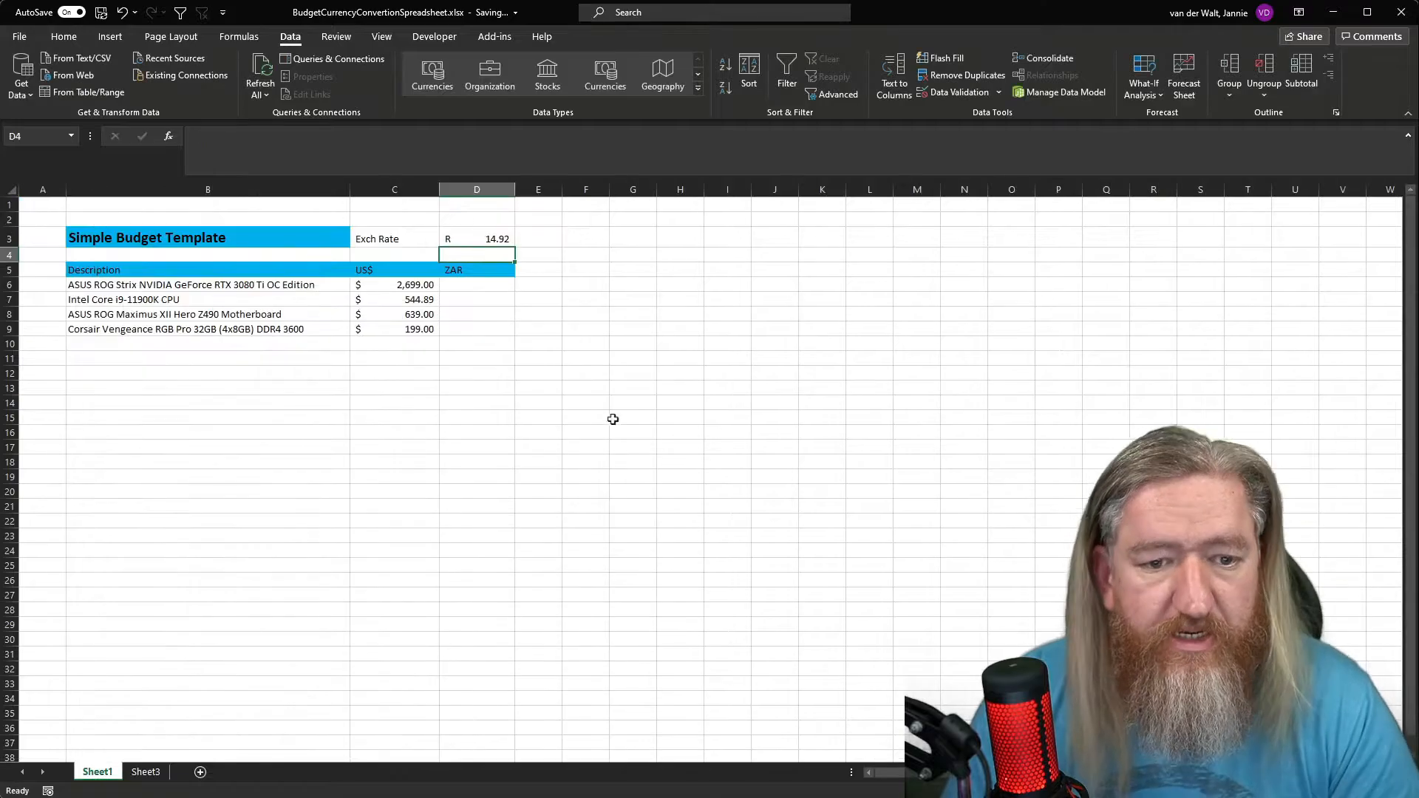
{"action": "left_click_drag", "start_coordinate": [489, 235], "coordinate": [422, 234]}
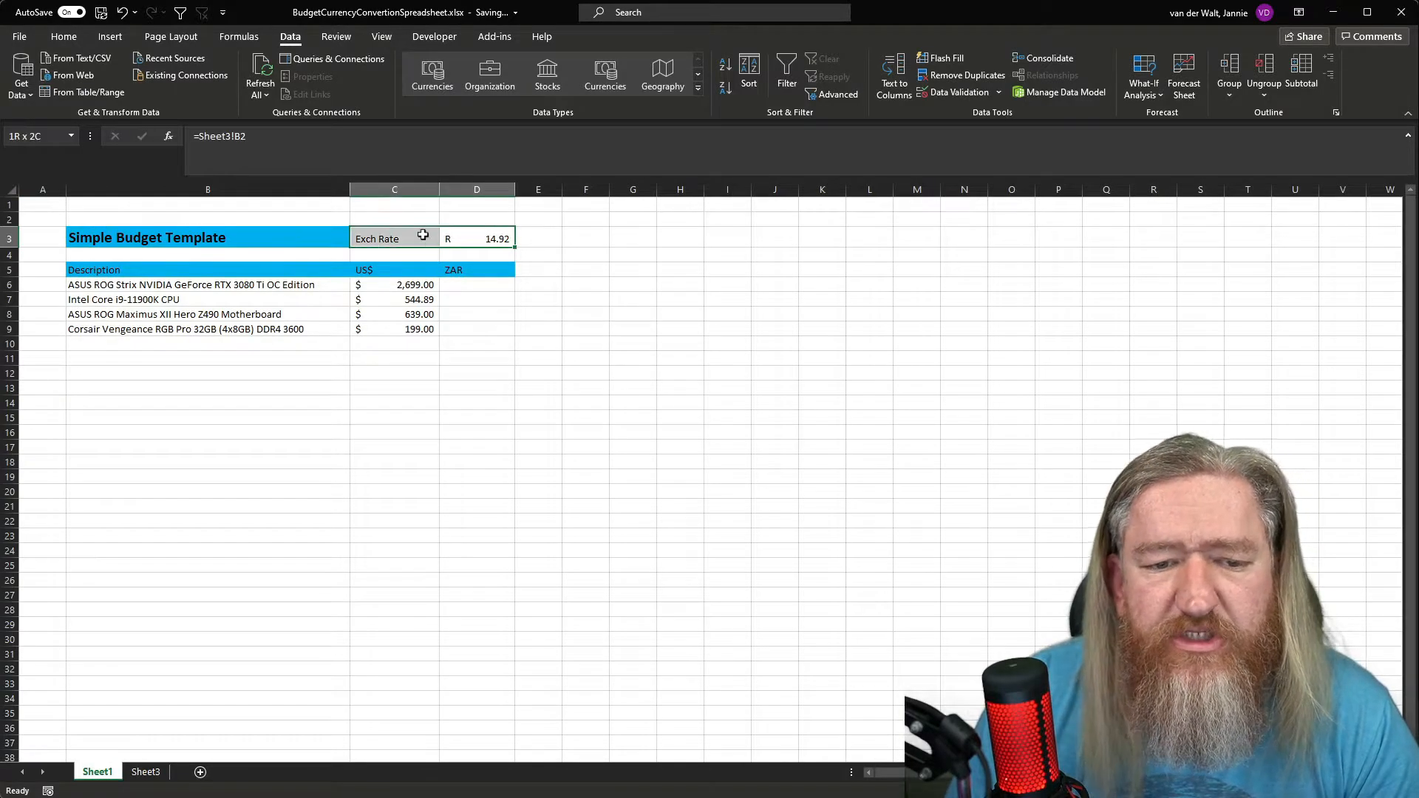
Calculate the first item's ZAR price in D6 with =C6*D3 and fill the formula down to D9
{"action": "left_click", "coordinate": [477, 286]}
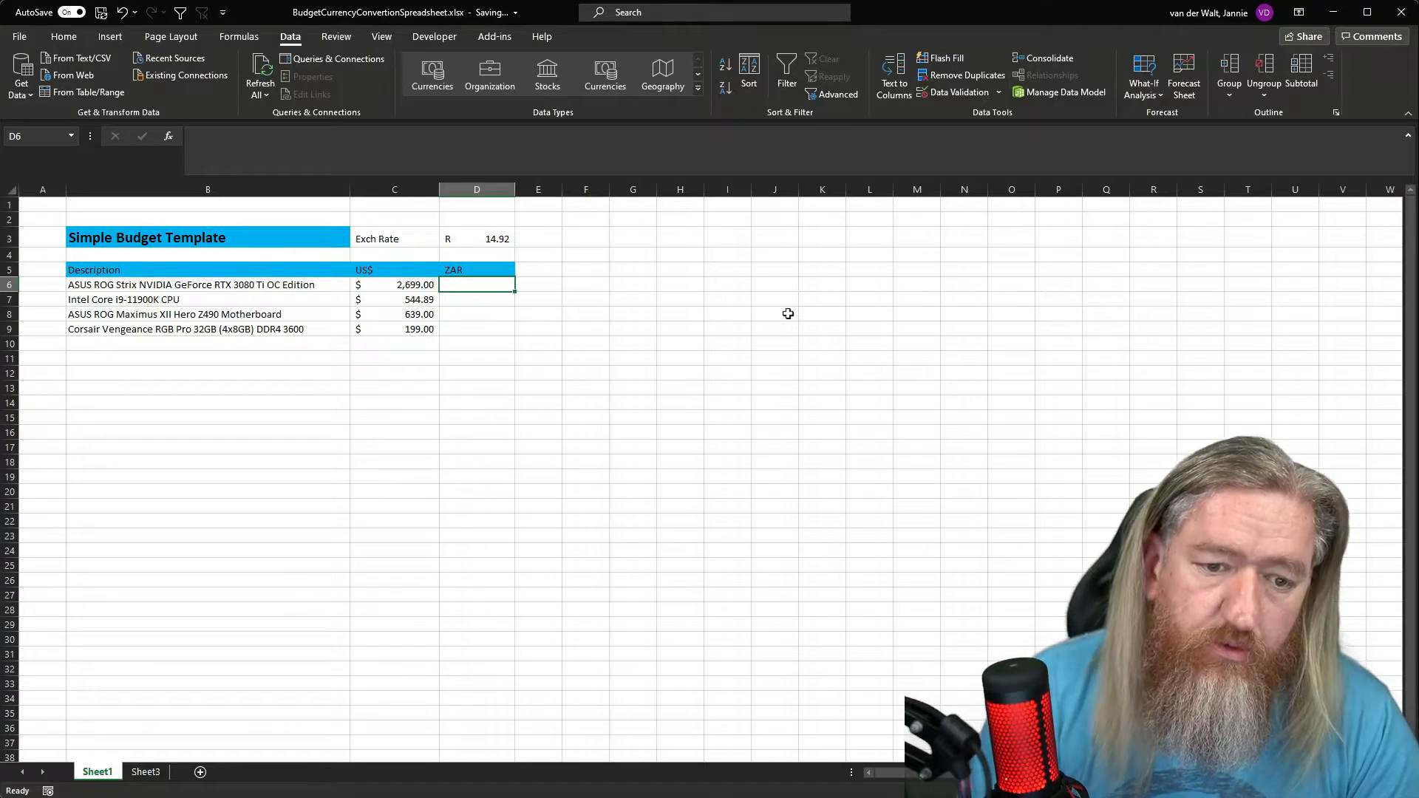
{"action": "type", "text": "="}
{"action": "key", "text": "Left"}
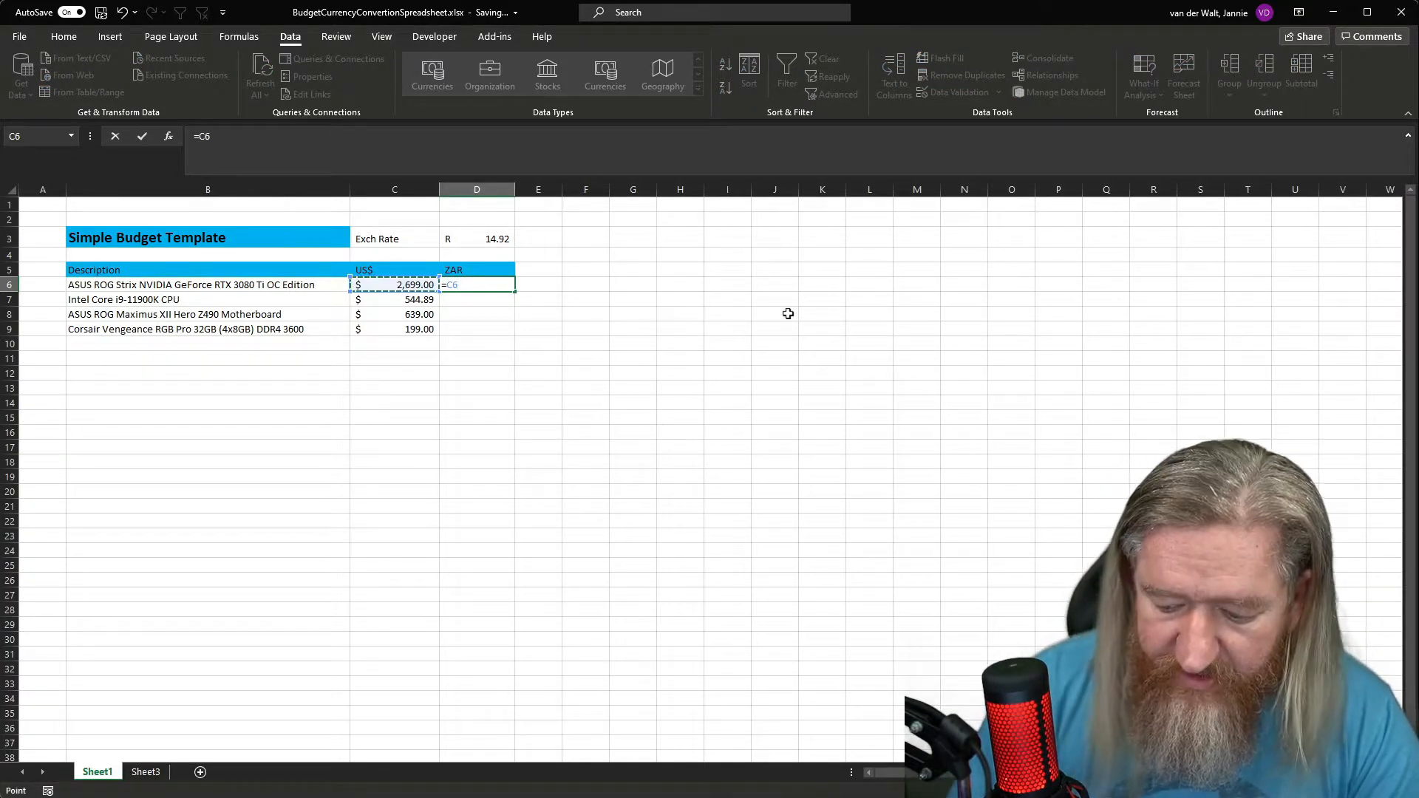
{"action": "type", "text": "*"}
{"action": "key", "text": "Up"}
{"action": "key", "text": "Up"}
{"action": "key", "text": "Up"}
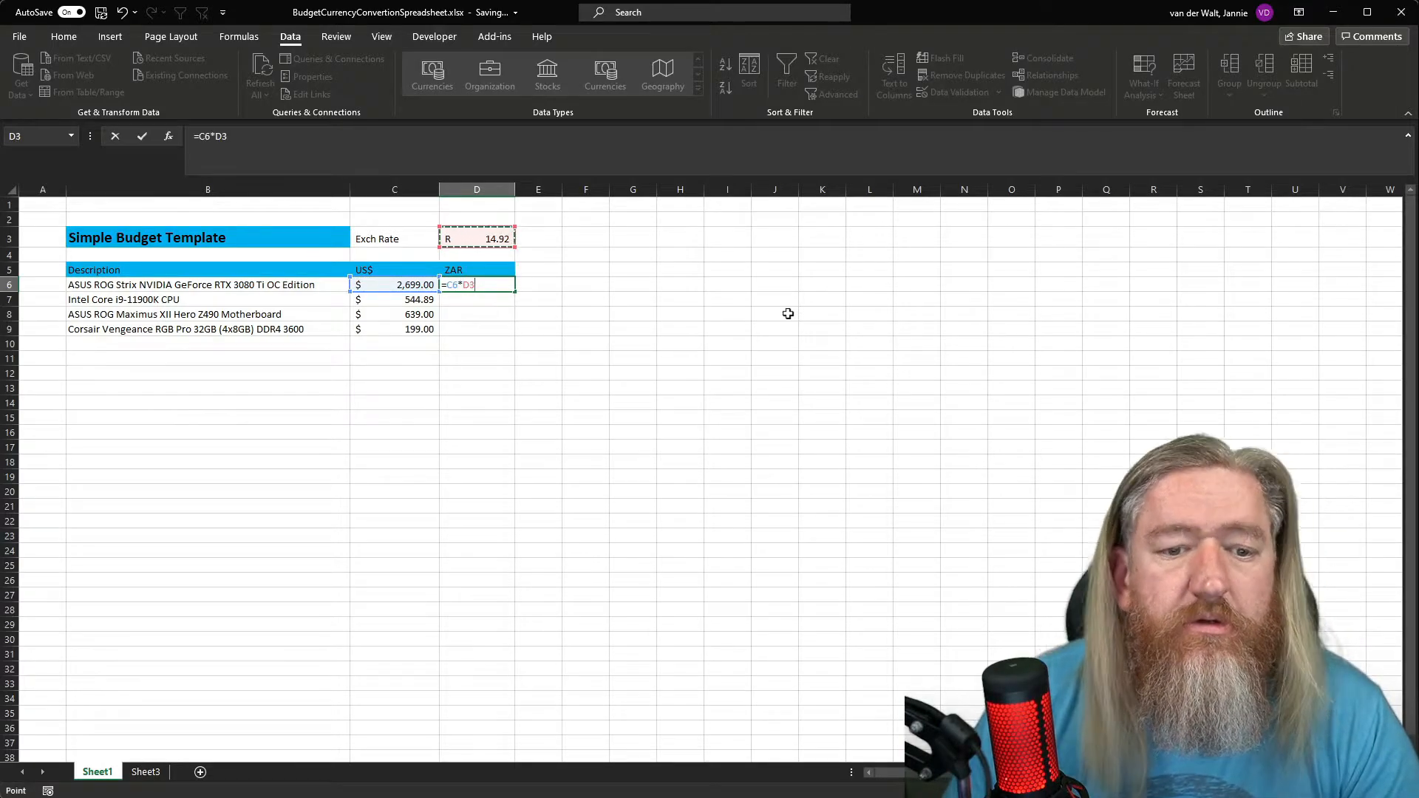
{"action": "key", "text": "Return"}
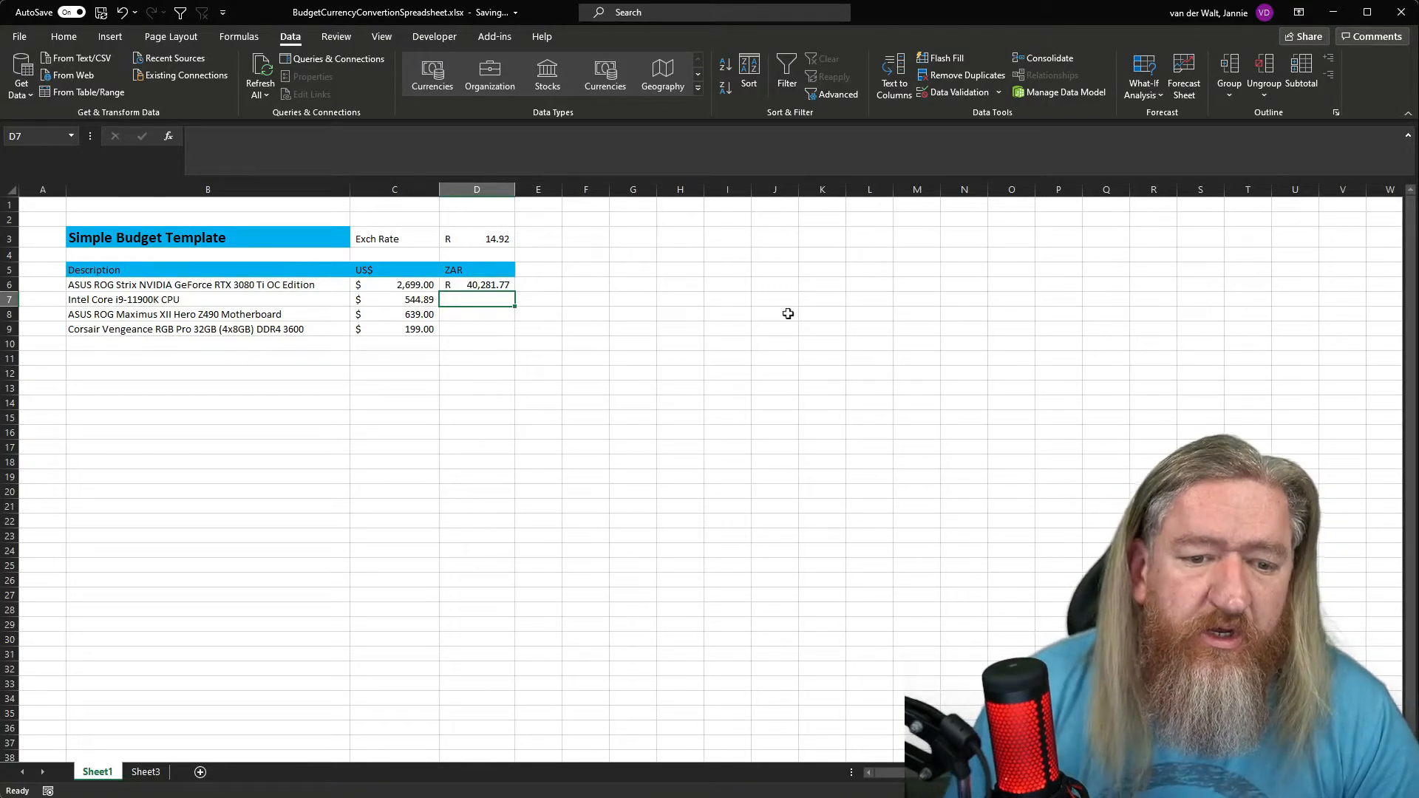
{"action": "left_click", "coordinate": [494, 283]}
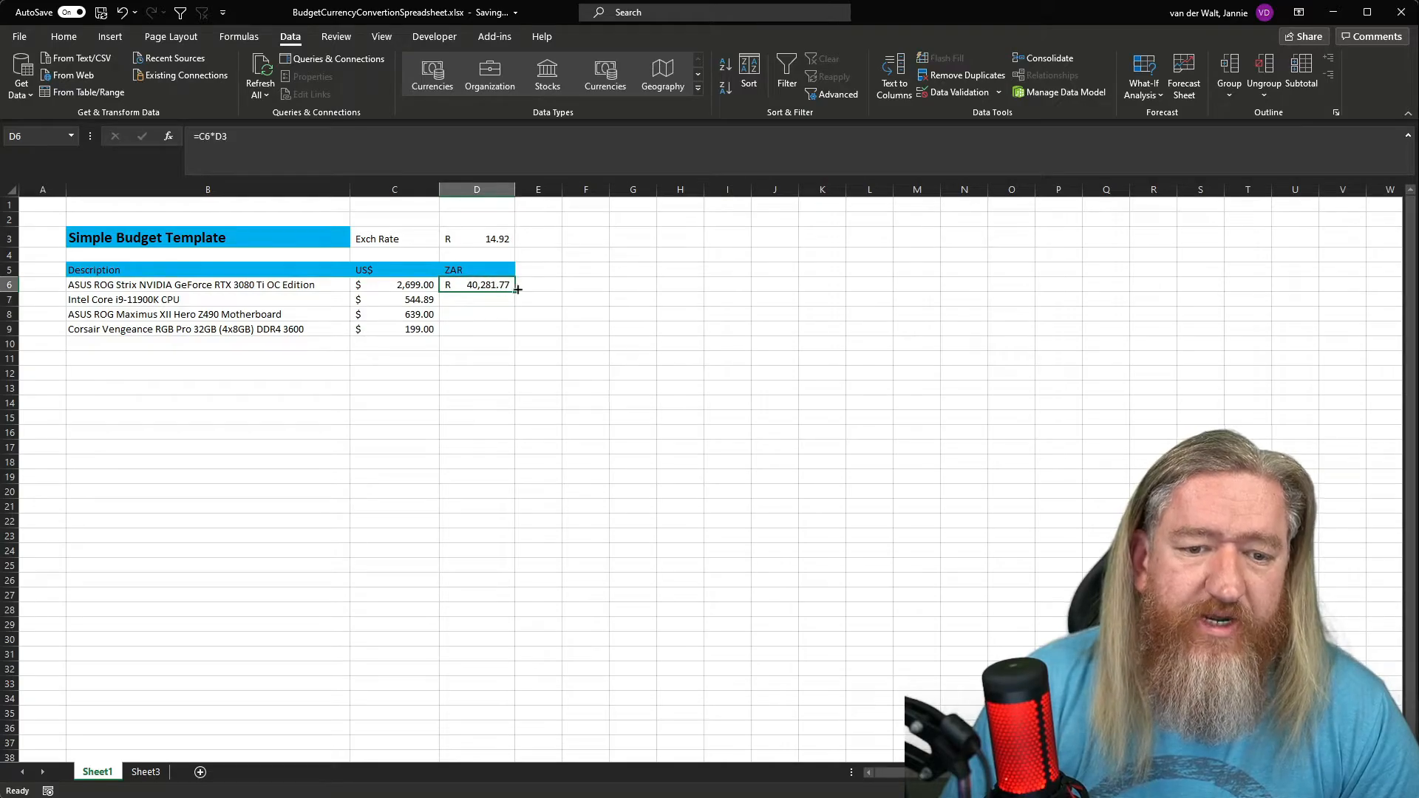
{"action": "left_click_drag", "start_coordinate": [518, 289], "coordinate": [518, 339]}
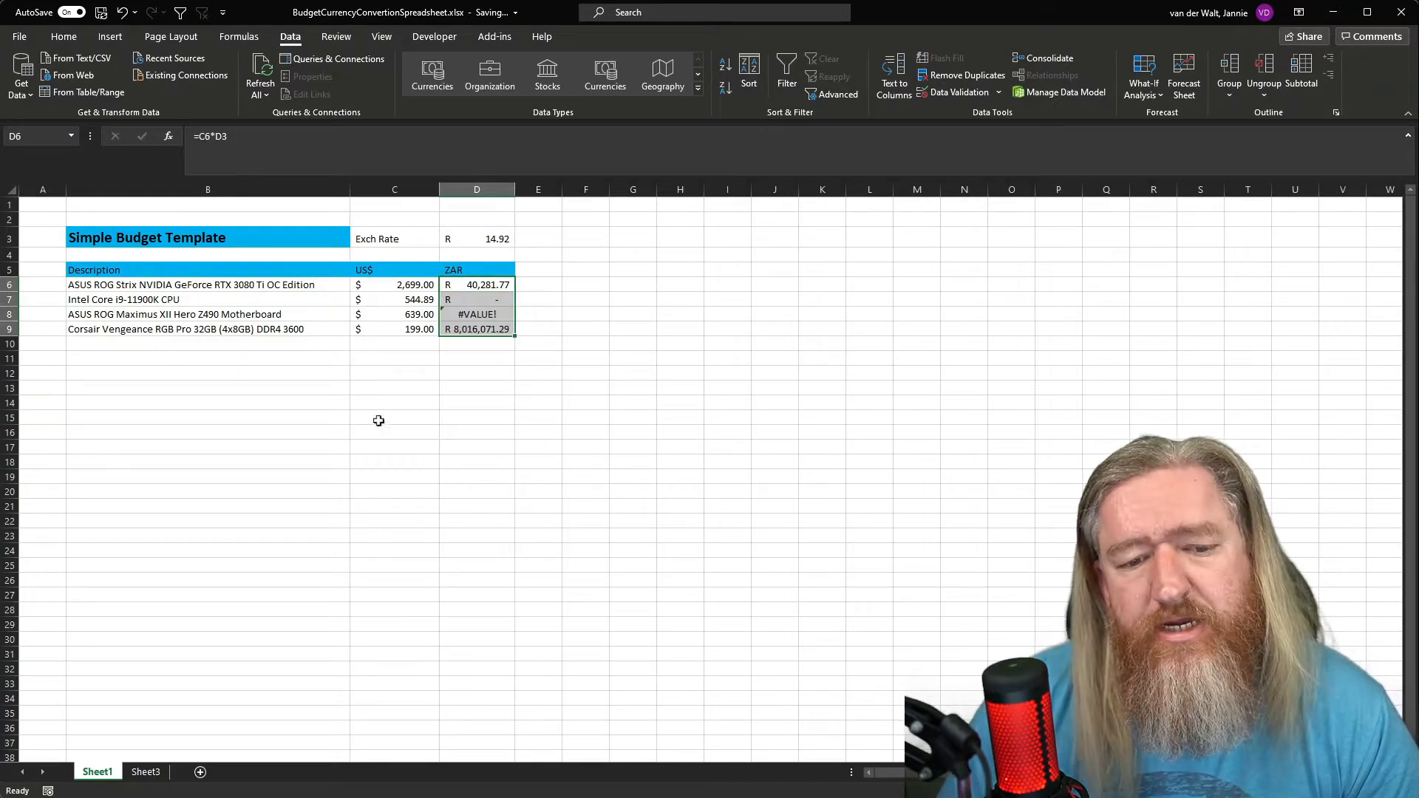
Make the exchange rate reference in D6 absolute with =C6*$D$3 and fill the corrected formula down to D9
{"action": "left_click", "coordinate": [485, 287]}
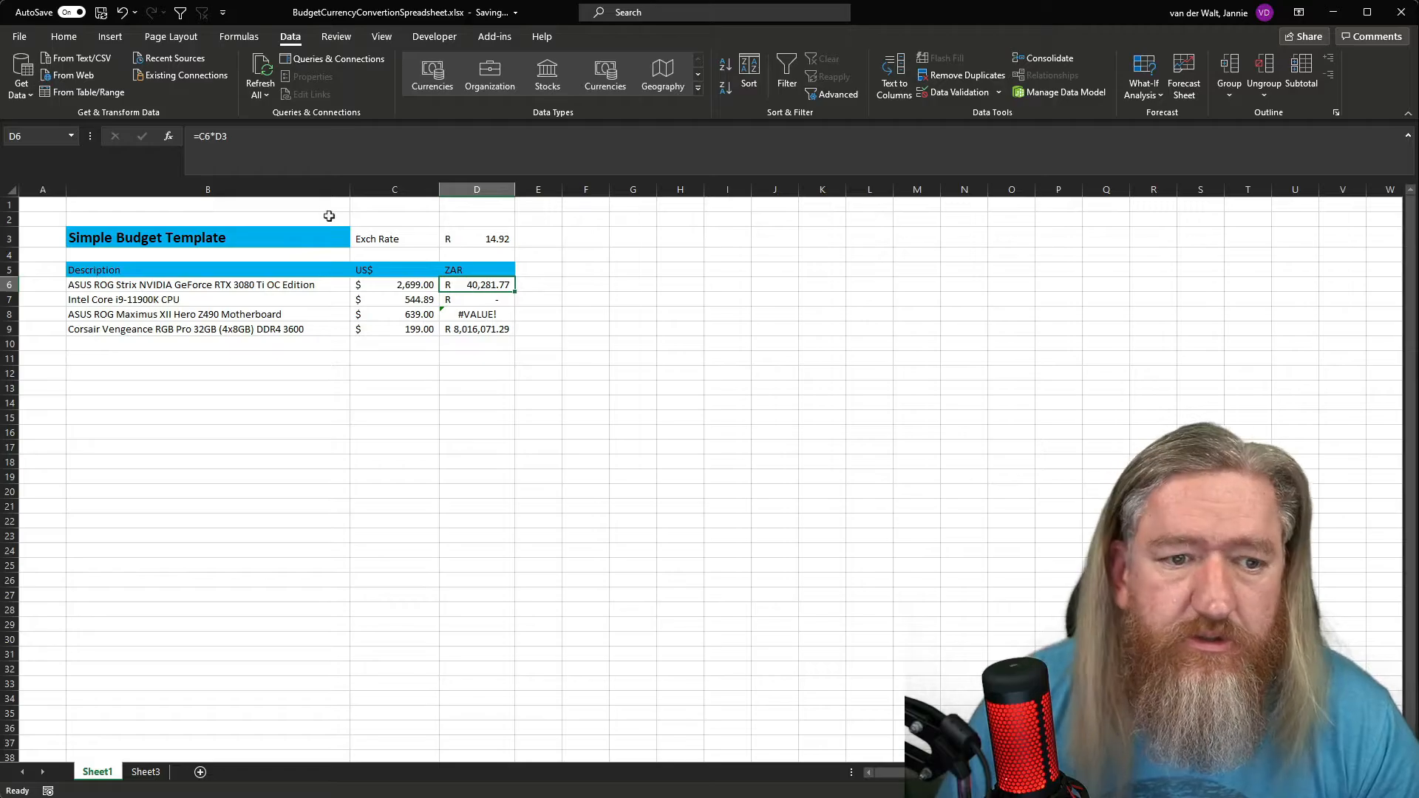
{"action": "left_click", "coordinate": [253, 140]}
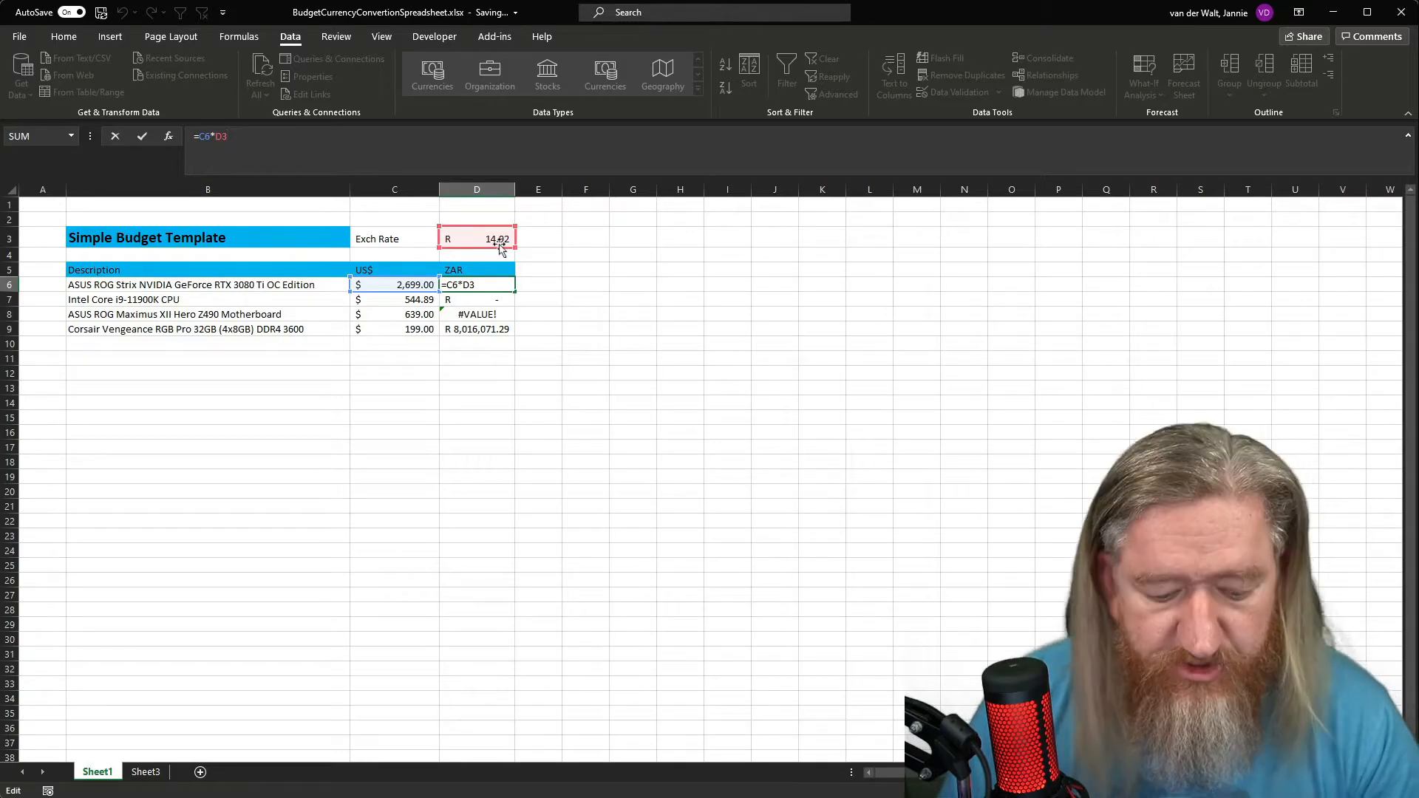
{"action": "key", "text": "F4"}
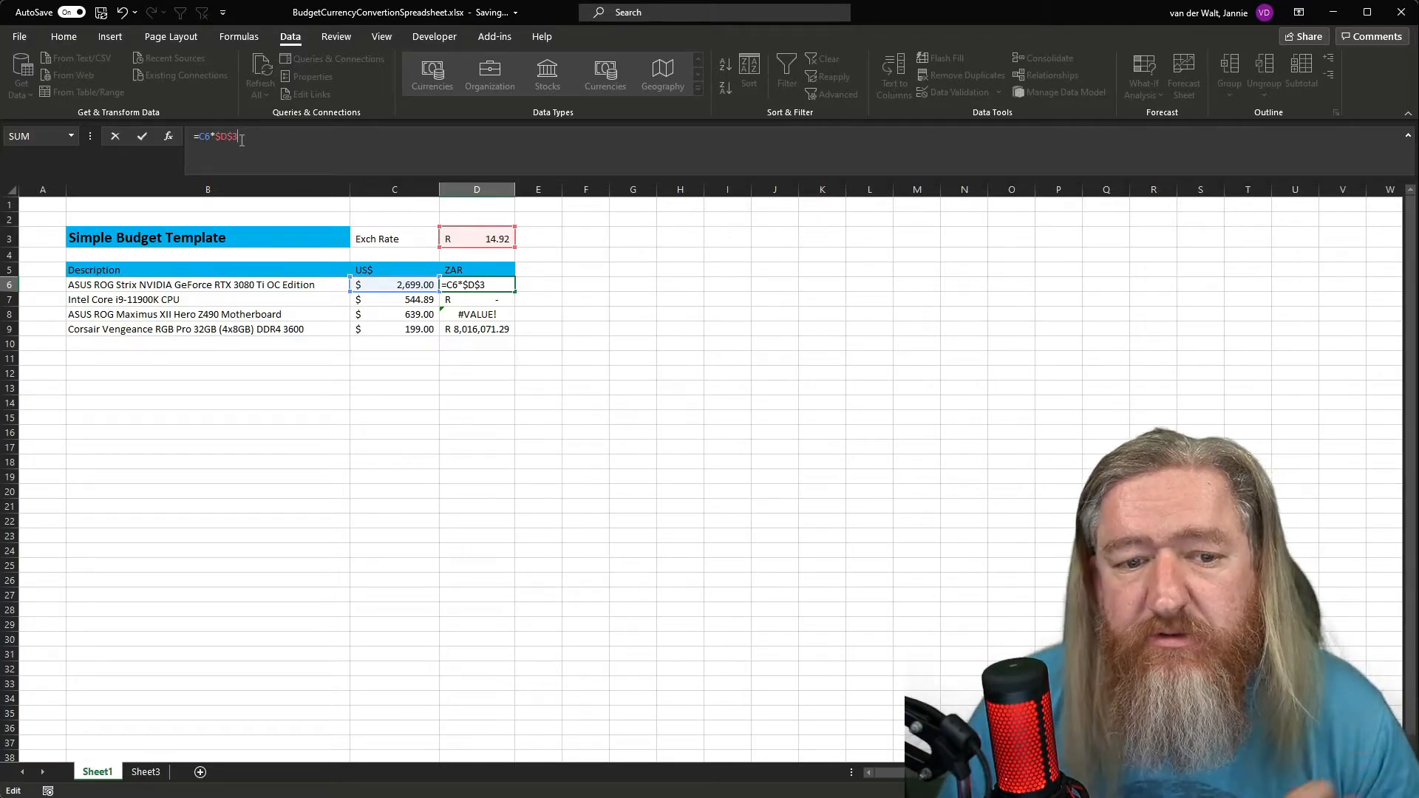
{"action": "key", "text": "Return"}
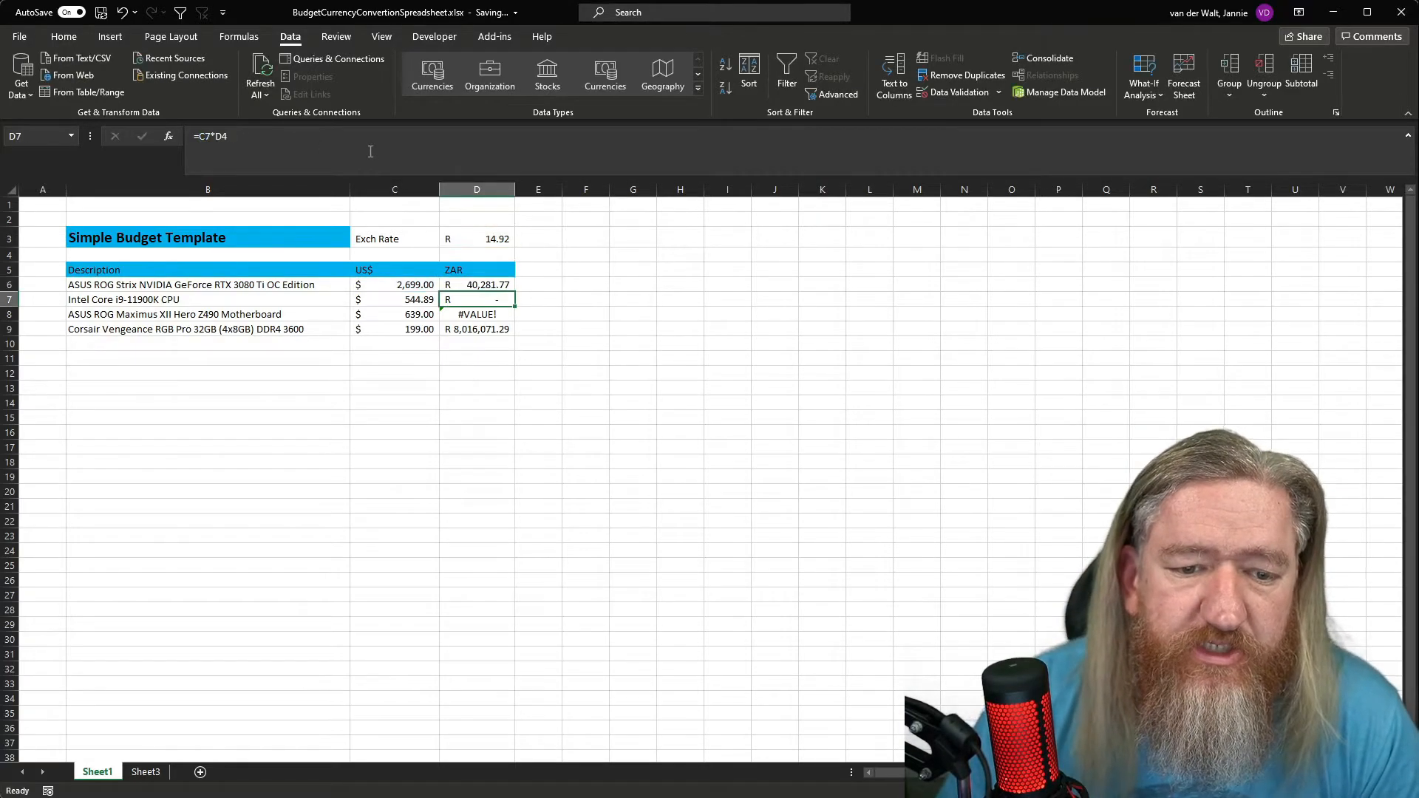
{"action": "left_click", "coordinate": [488, 287]}
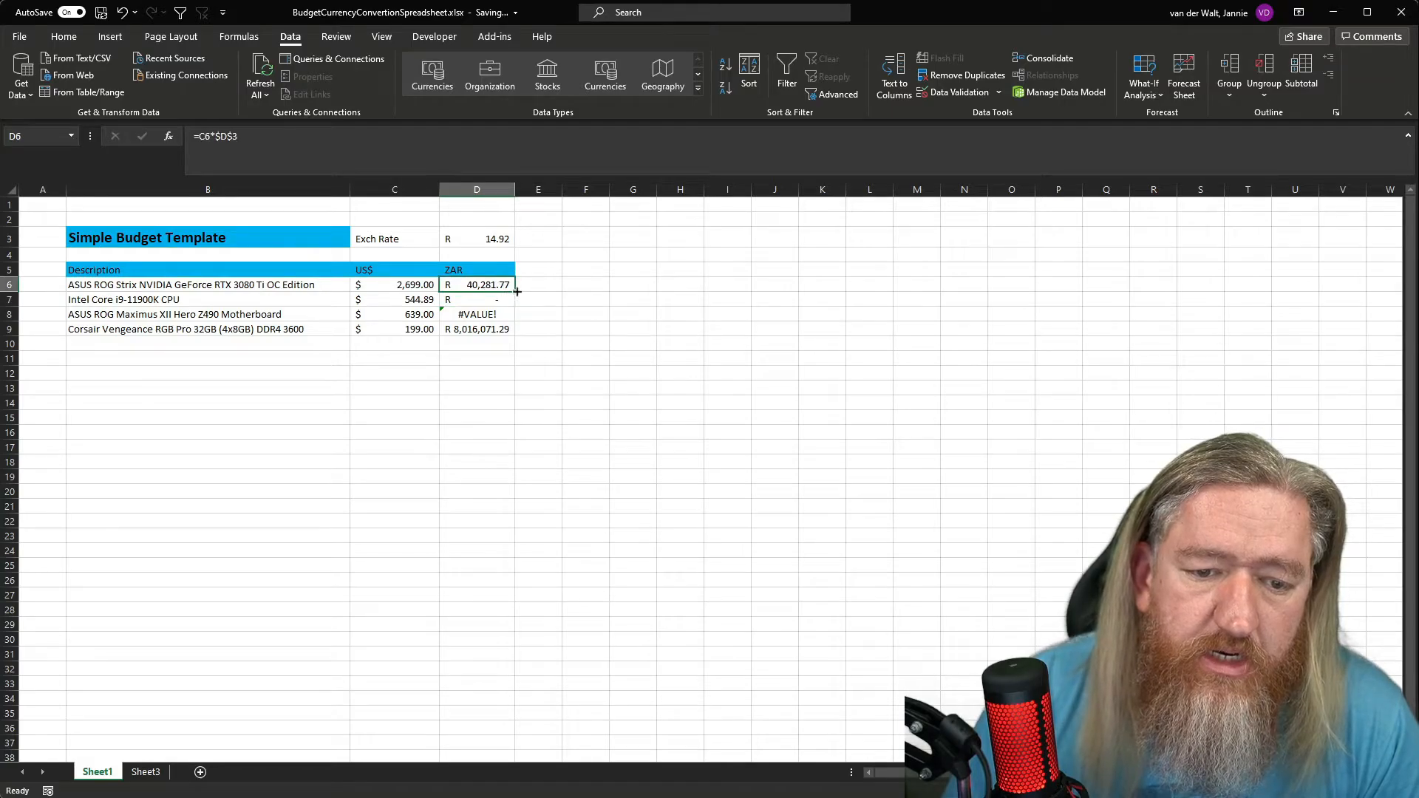
{"action": "left_click_drag", "start_coordinate": [519, 290], "coordinate": [516, 336]}
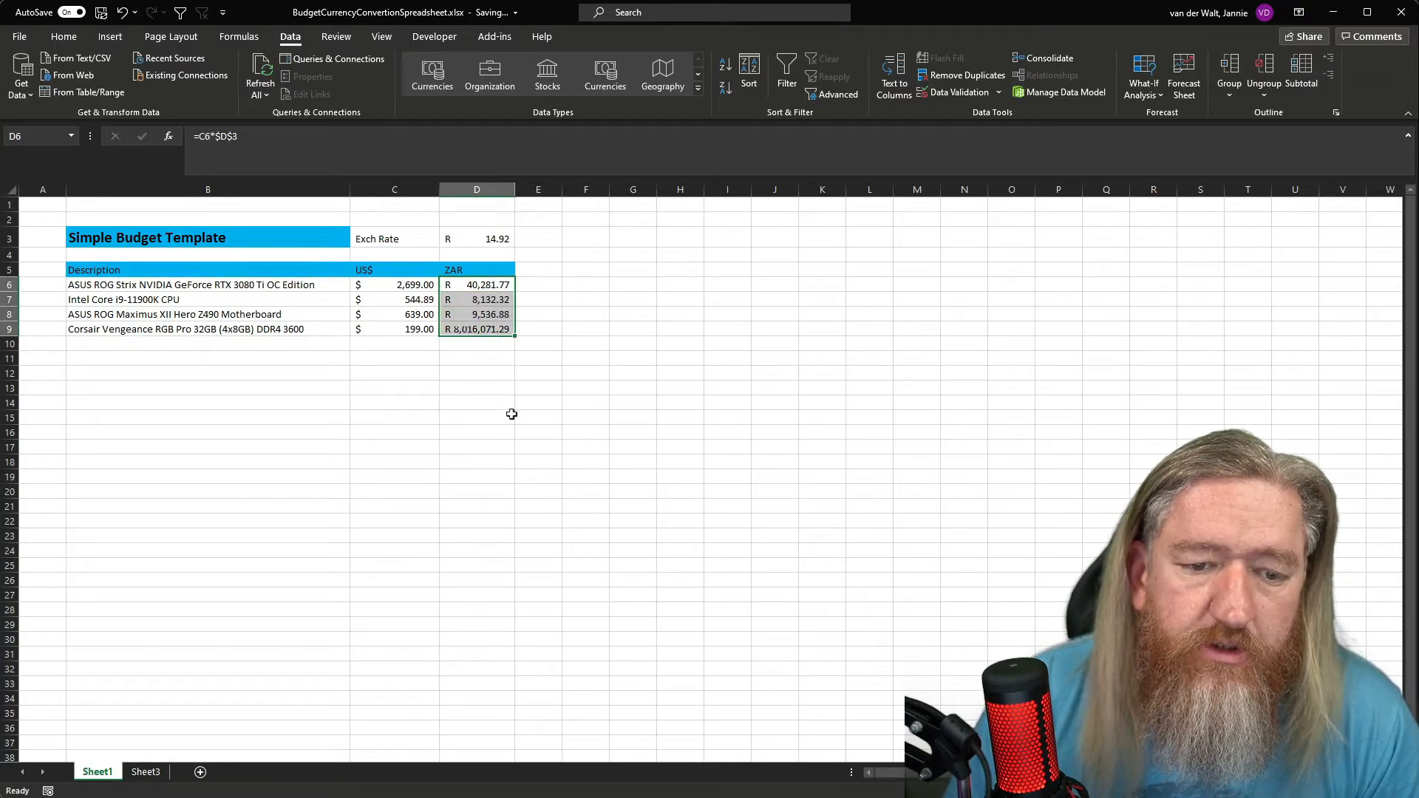
Inspect the filled ZAR formulas in D7 to D9 for their references to the dollar price and exchange rate
{"action": "left_click", "coordinate": [494, 313]}
{"action": "left_click", "coordinate": [490, 296]}
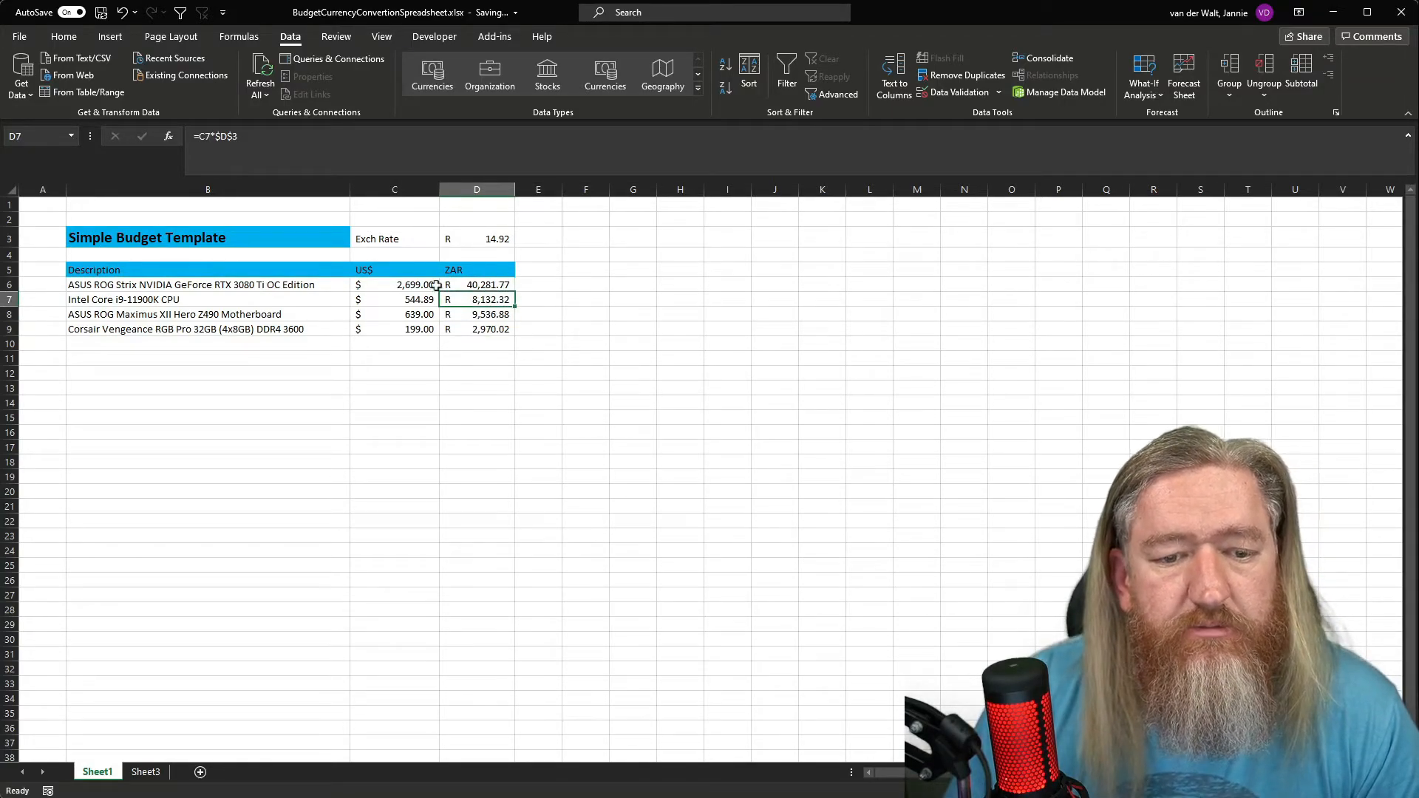
{"action": "left_click", "coordinate": [329, 145]}
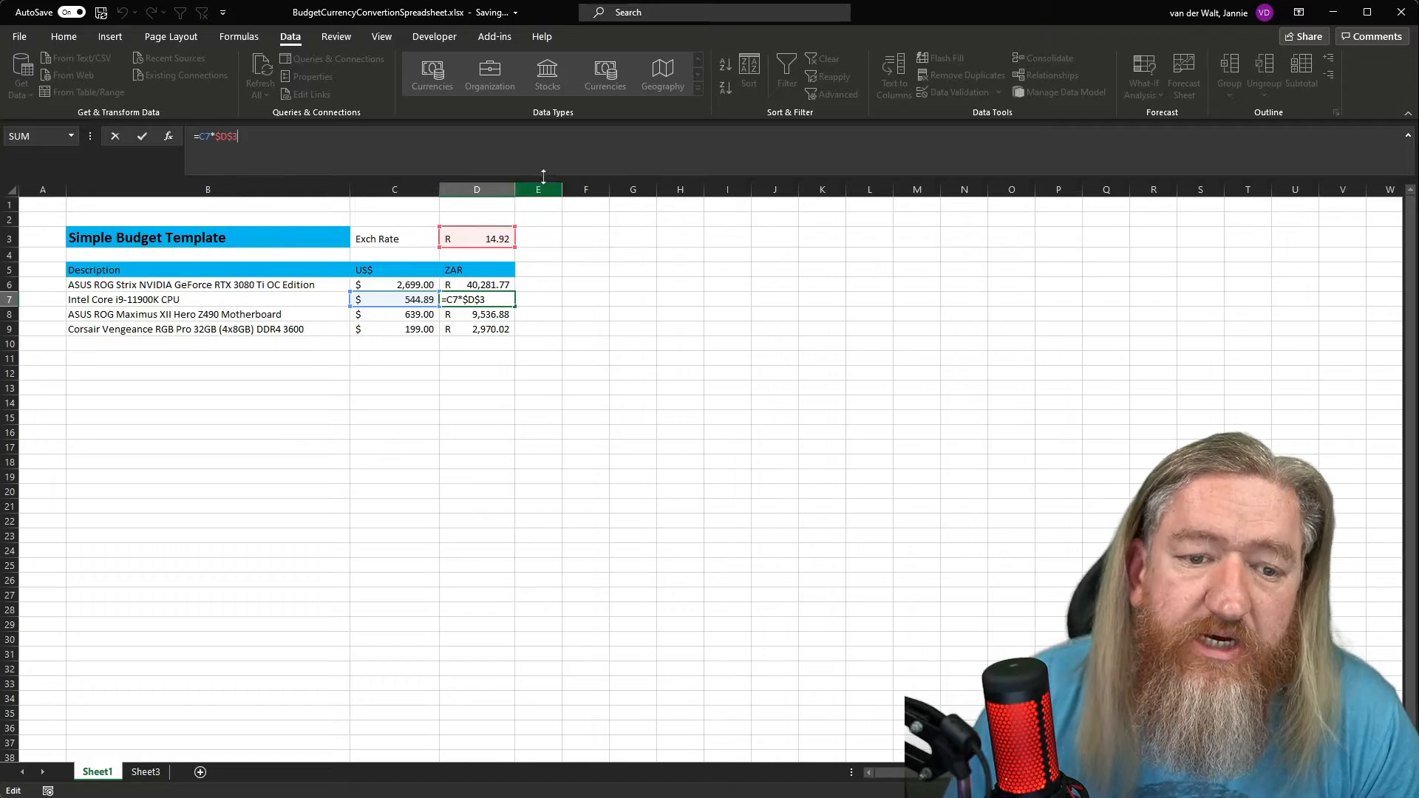
{"action": "left_click", "coordinate": [507, 314]}
{"action": "left_click", "coordinate": [481, 329]}
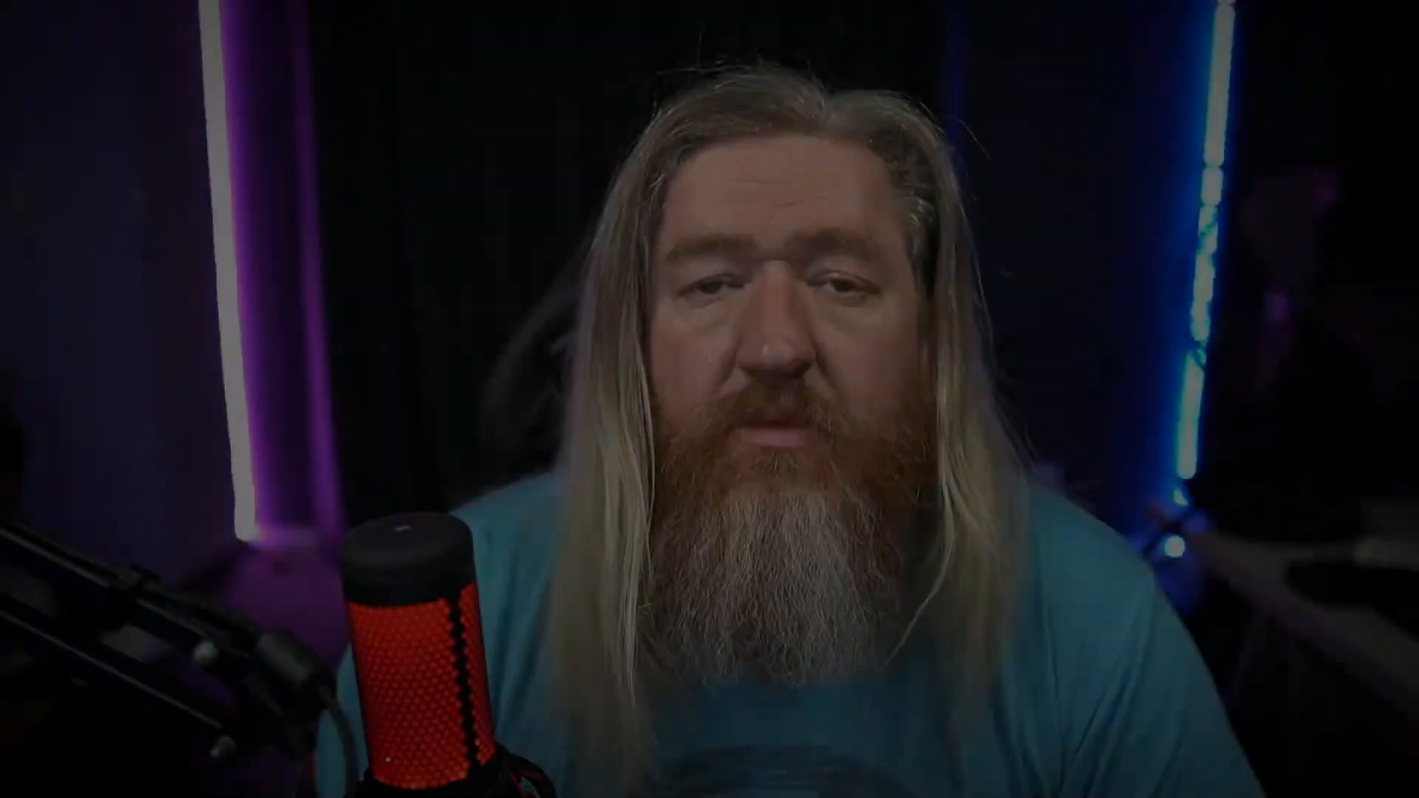